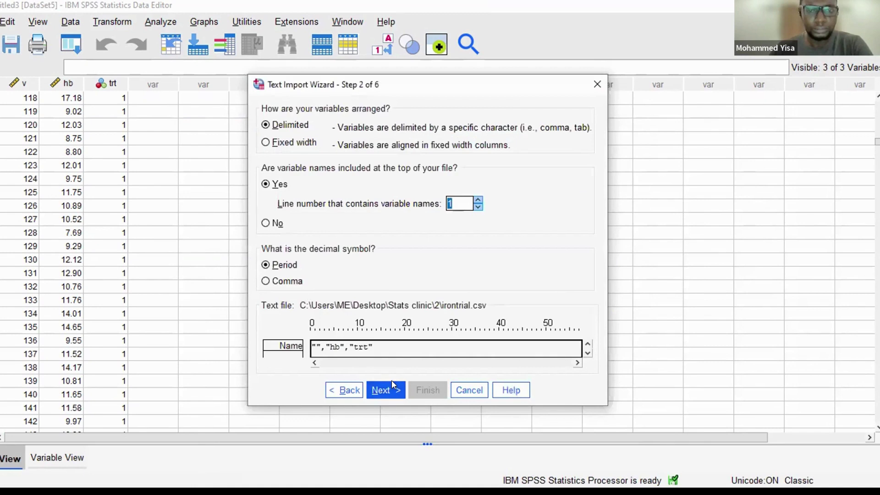
# Step: Import irontrial.csv as comma-delimited data with double-quote text qualifiers, name the unnamed first variable V, and bring the imported dataset forward
pyautogui.click(391, 389)
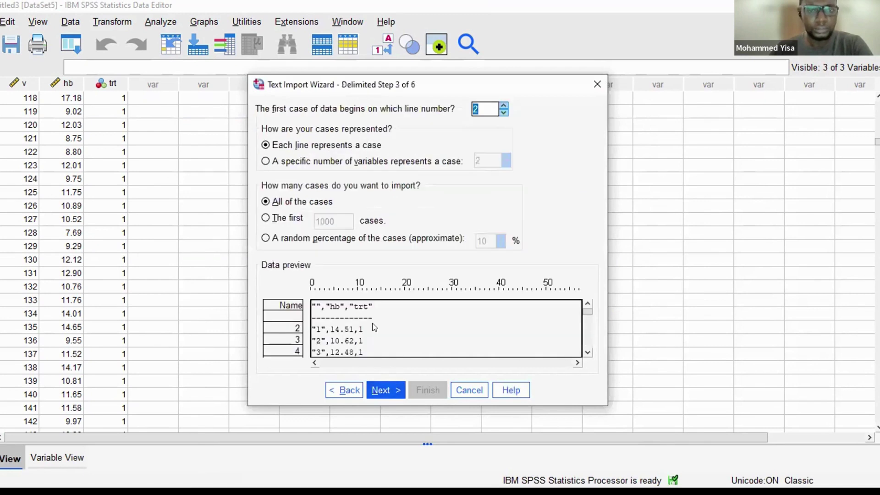
pyautogui.click(401, 391)
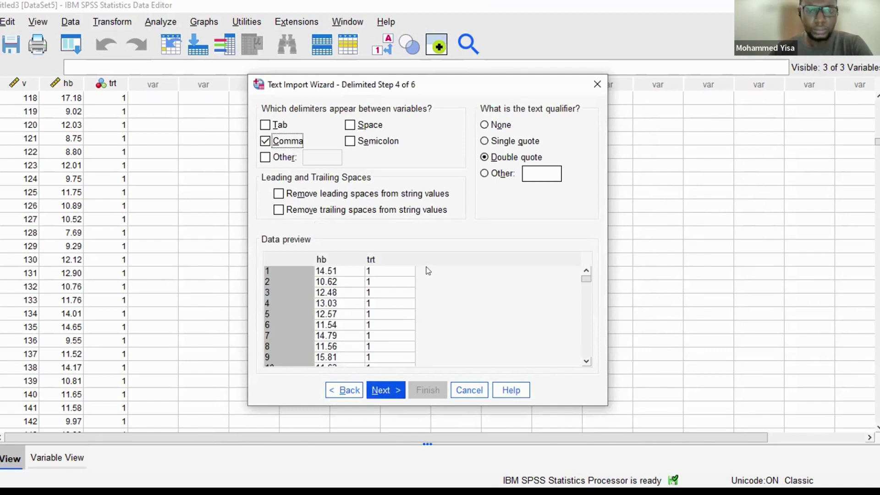
pyautogui.click(386, 391)
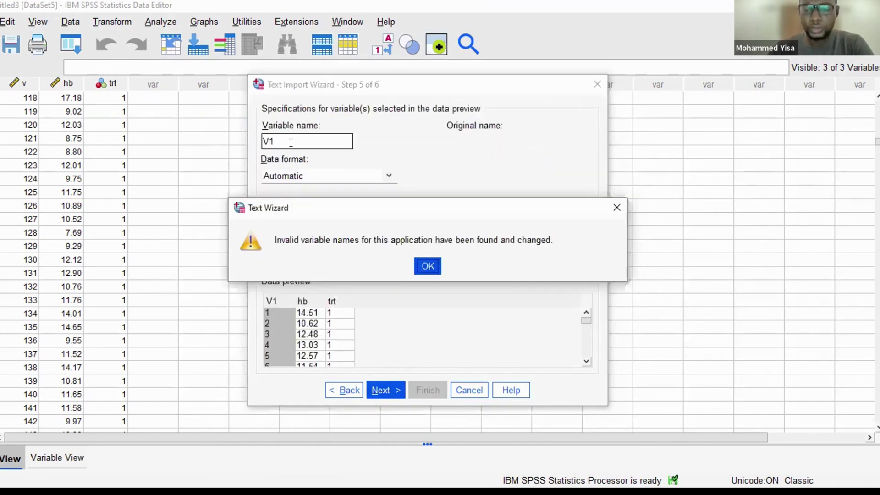
pyautogui.press('Return')
pyautogui.press('BackSpace')
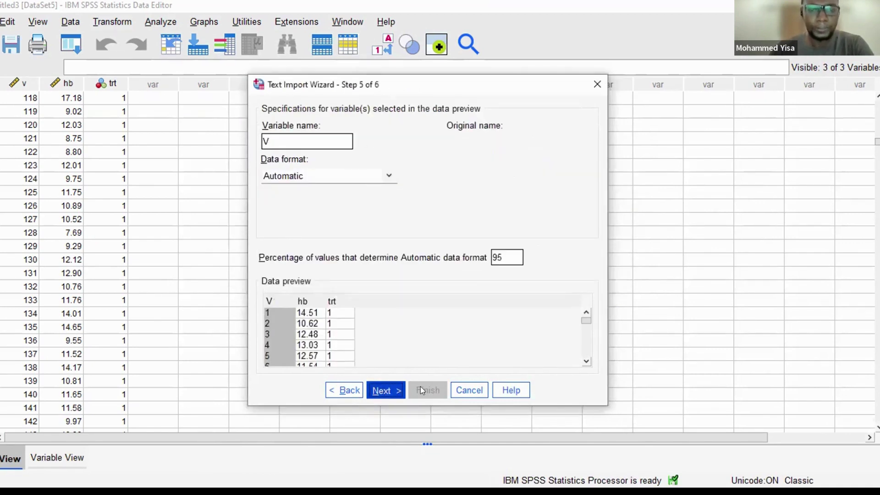
pyautogui.click(385, 390)
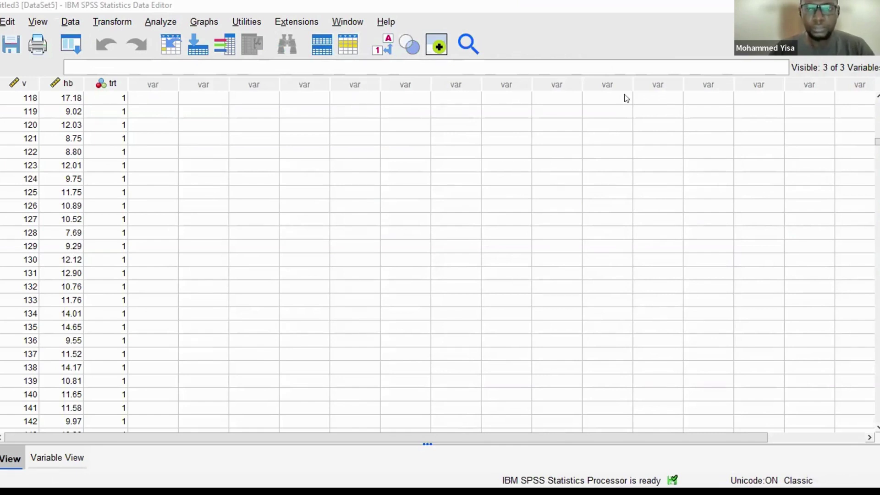
pyautogui.click(810, 6)
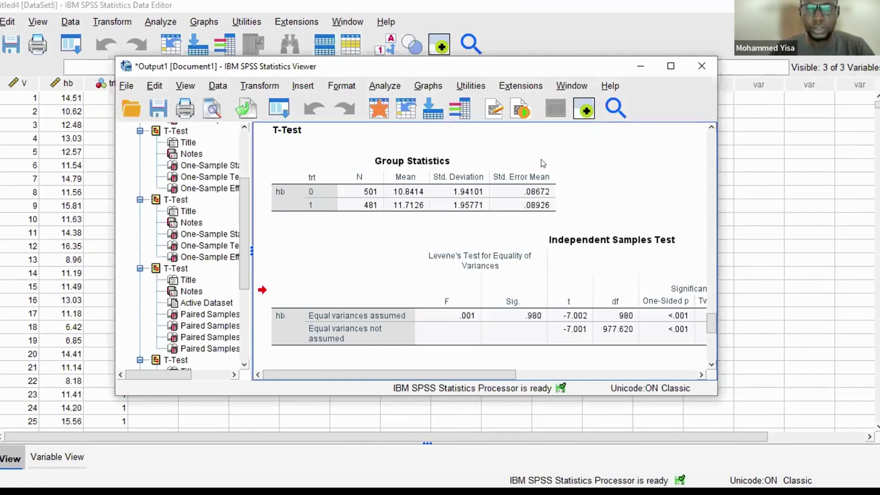
pyautogui.click(110, 220)
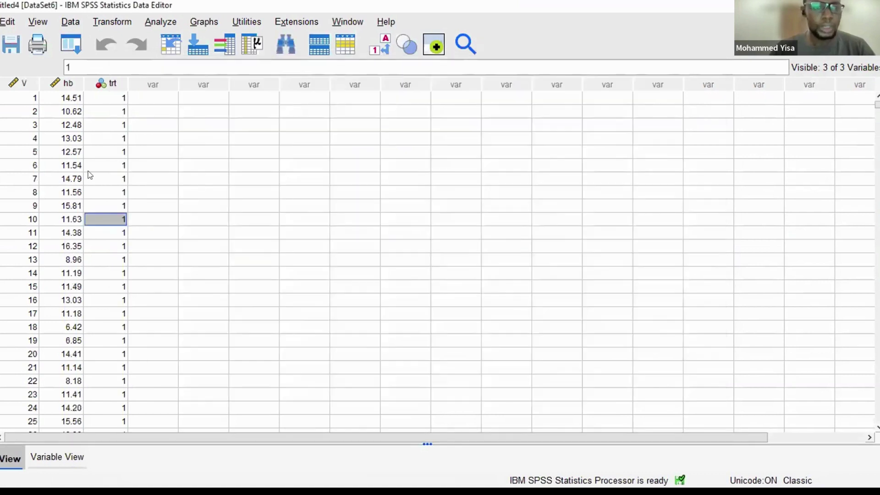
# Step: Examine the V, hb and trt columns of the imported iron trial data, checking the treatment codes through all cases
pyautogui.click(16, 98)
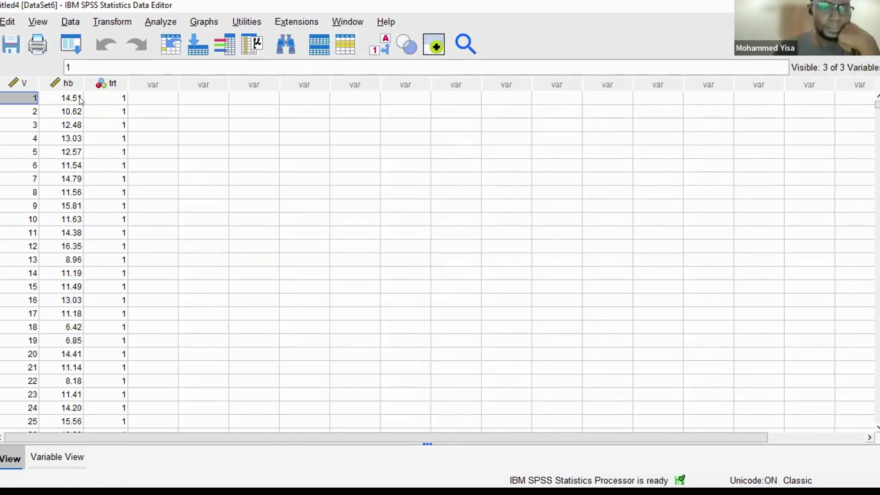
pyautogui.click(69, 83)
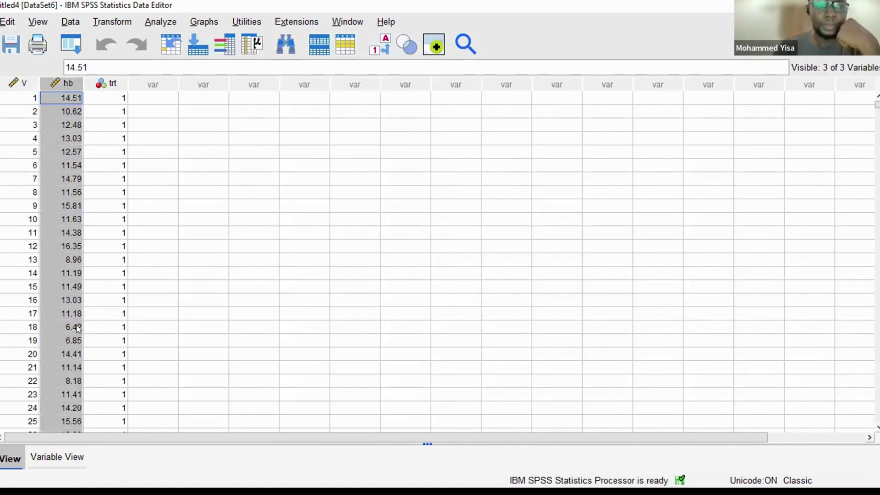
pyautogui.click(112, 81)
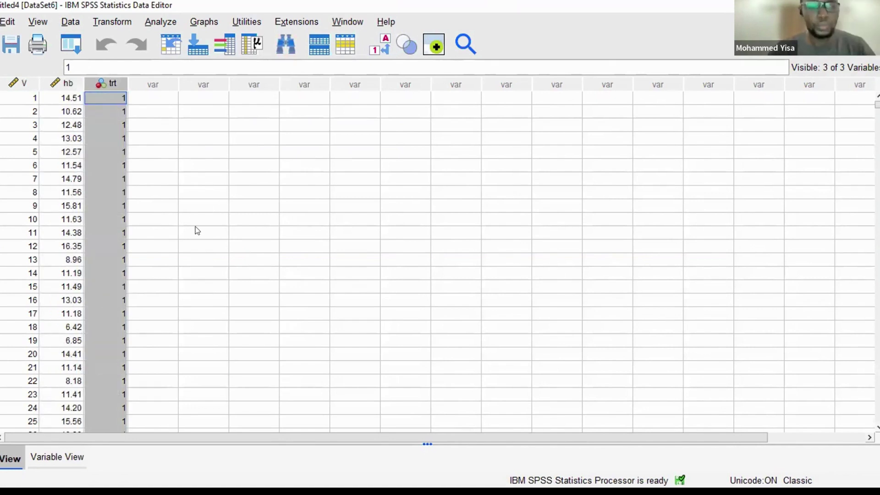
pyautogui.scroll(-20, 184, 250)
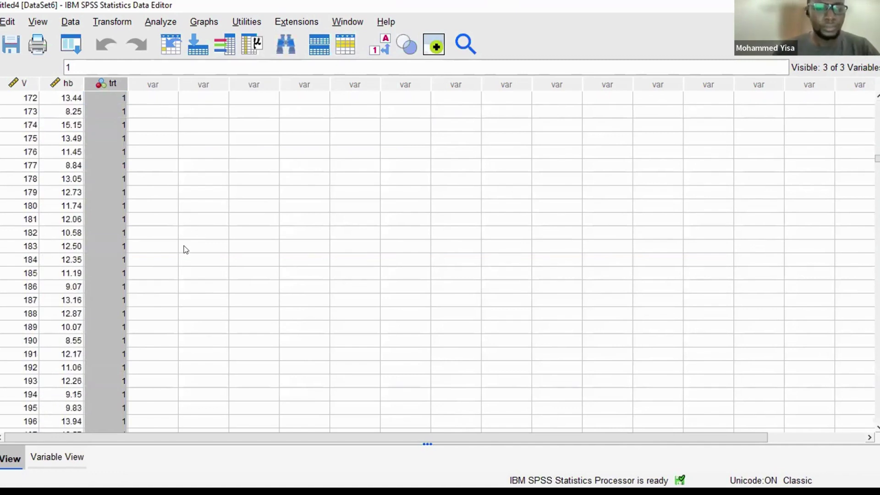
pyautogui.scroll(-19, 177, 266)
pyautogui.scroll(-20, 776, 308)
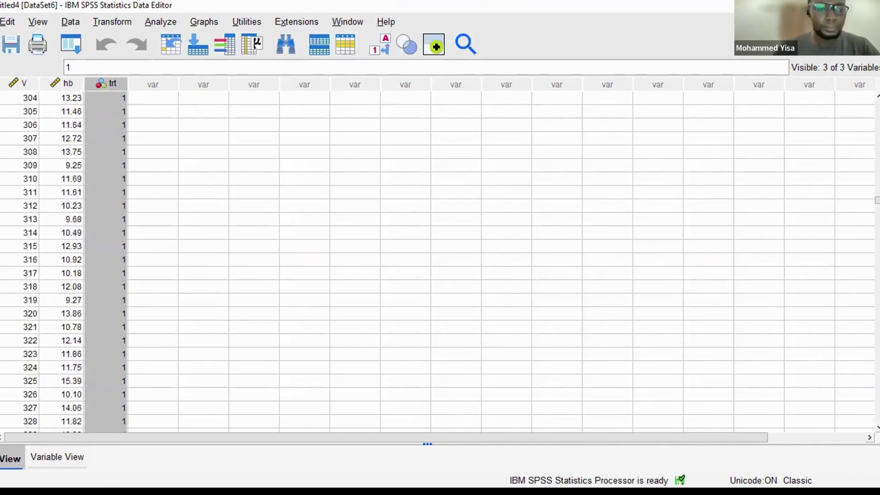
pyautogui.scroll(-20, 440, 261)
pyautogui.scroll(-20, 440, 261)
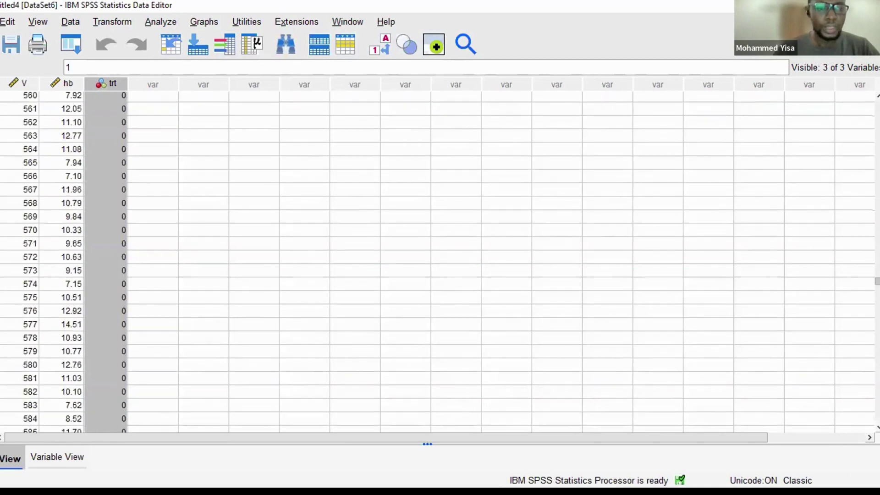
pyautogui.scroll(-20, 440, 261)
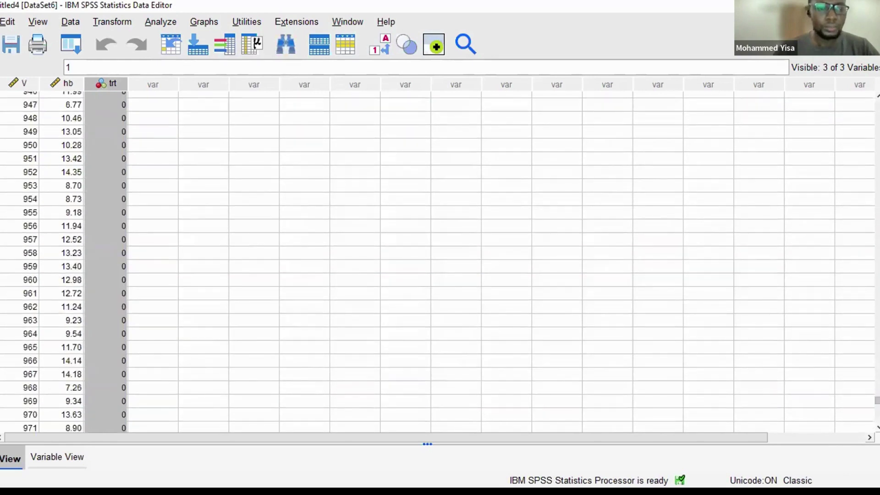
pyautogui.scroll(20, 441, 261)
pyautogui.scroll(20, 298, 251)
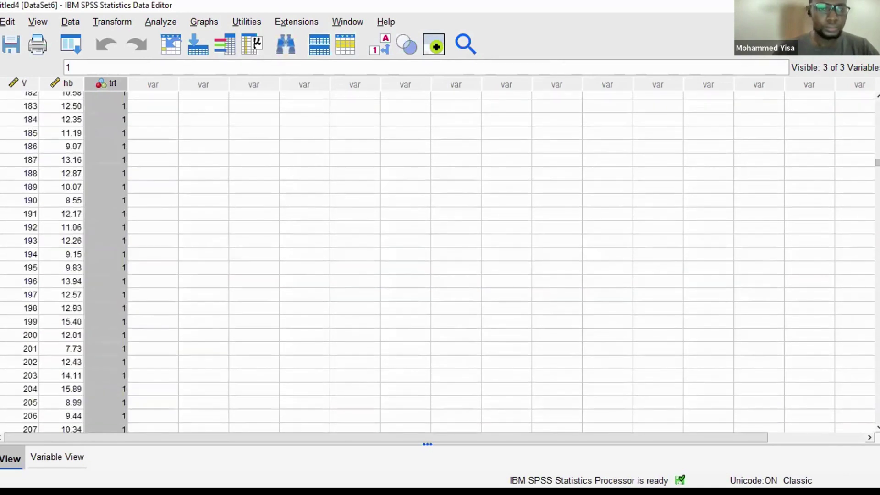
pyautogui.scroll(20, 298, 251)
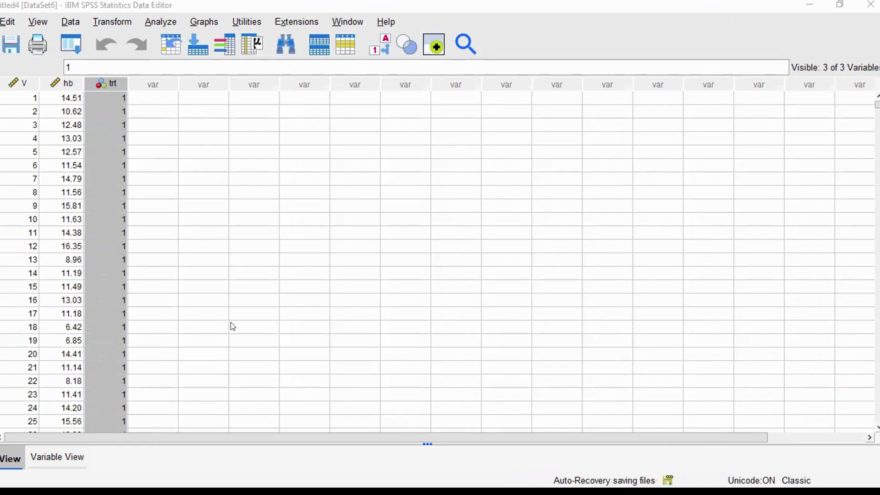
pyautogui.scroll(-19, 211, 318)
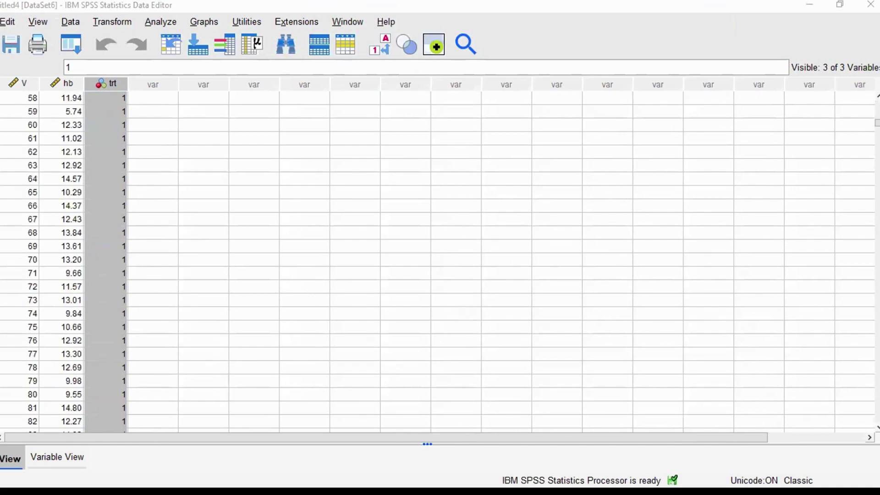
pyautogui.scroll(-19, 438, 262)
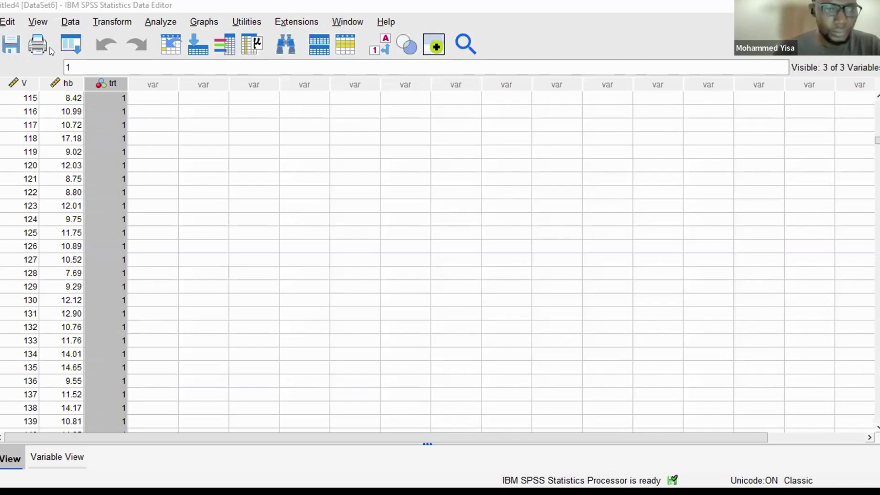
# Step: Show all file types when opening data and open bptrial.csv from folder 2
pyautogui.hotkey('alt', 'f')
pyautogui.moveTo(143, 56)
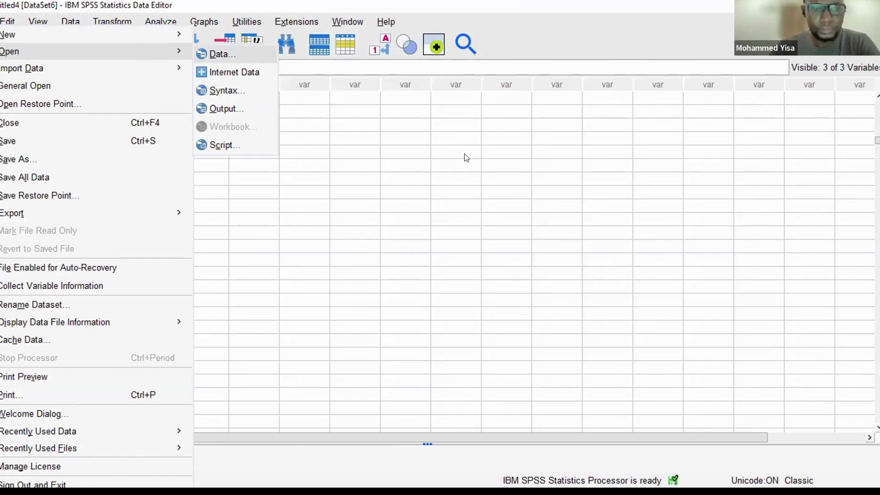
pyautogui.press('d')
pyautogui.hotkey('alt', 'Down')
pyautogui.press('End')
pyautogui.press('Return')
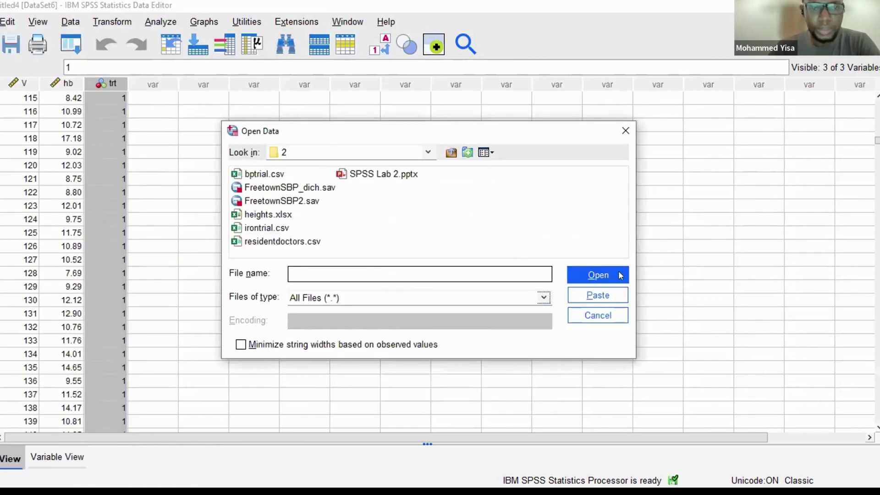
pyautogui.click(259, 174)
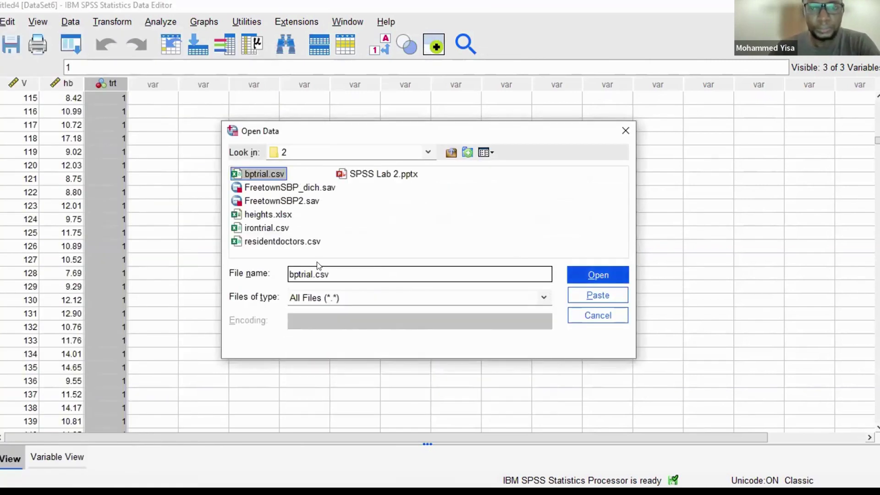
pyautogui.press('Return')
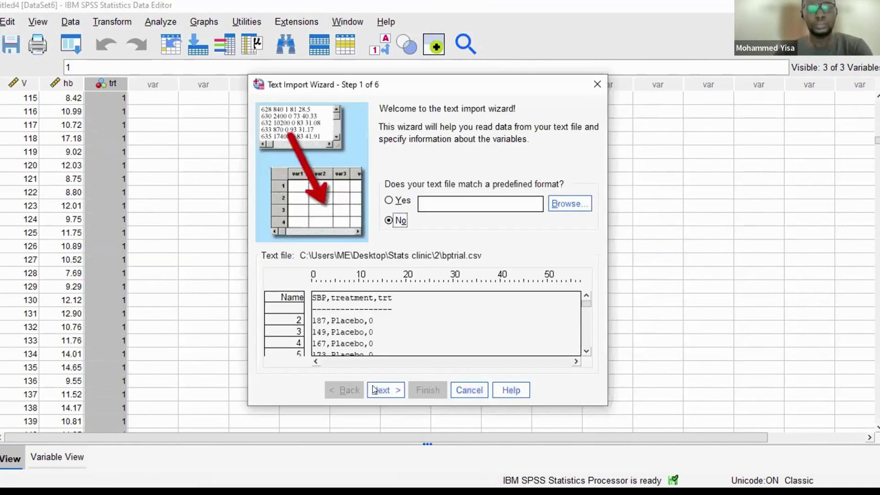
# Step: Import bptrial.csv as comma-delimited text with variable names on line 1 and automatic data formats, and bring the new dataset forward
pyautogui.click(390, 391)
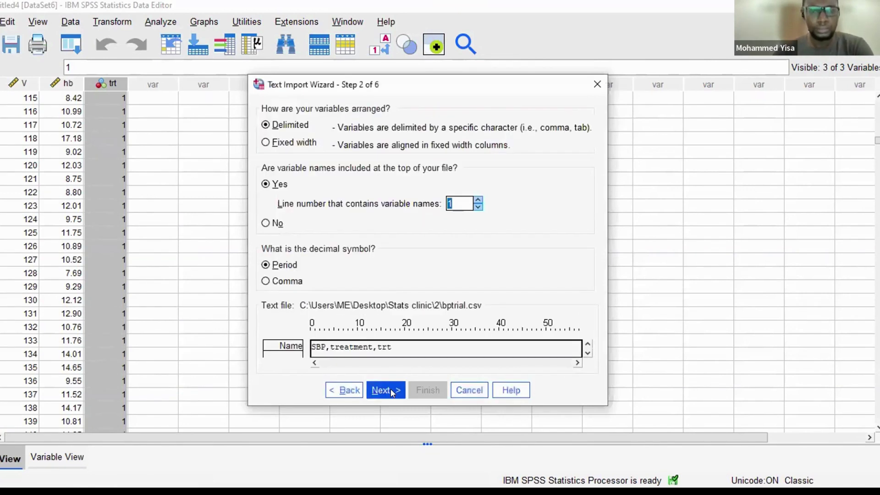
pyautogui.click(390, 390)
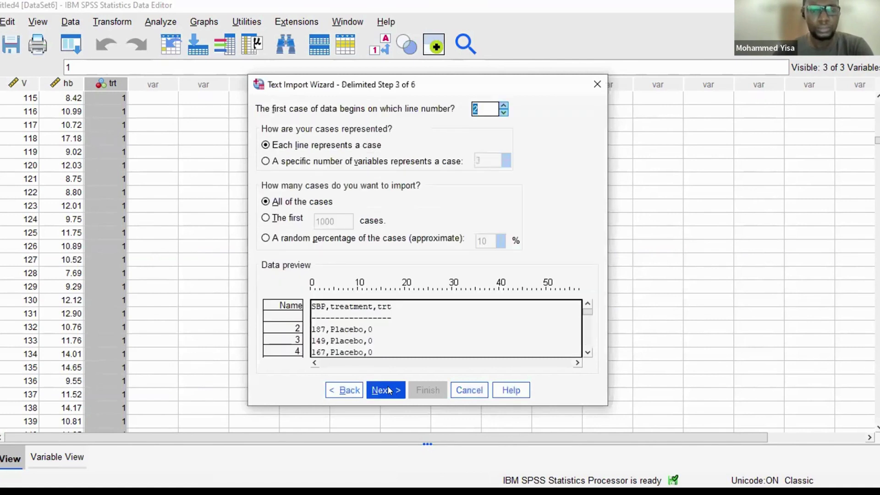
pyautogui.click(387, 390)
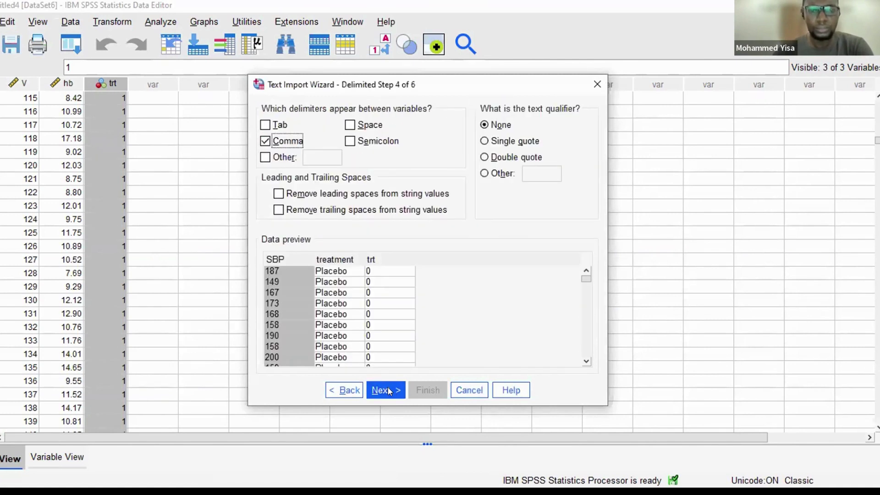
pyautogui.click(388, 391)
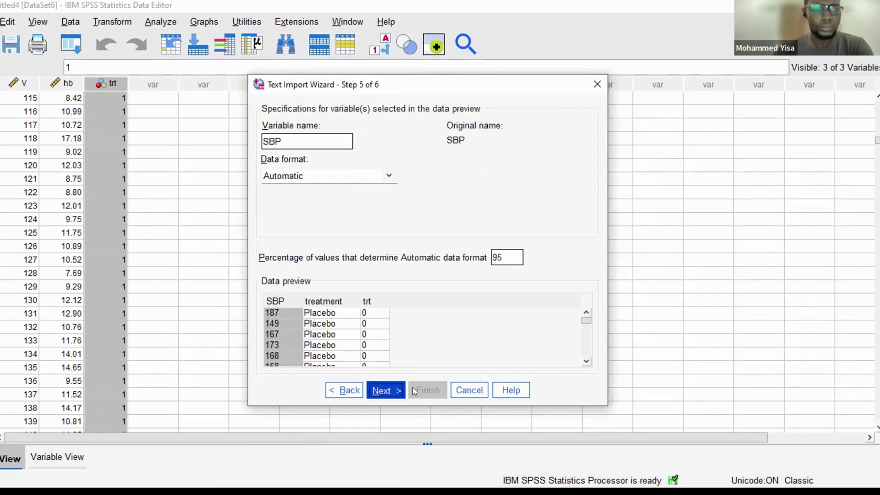
pyautogui.press('Return')
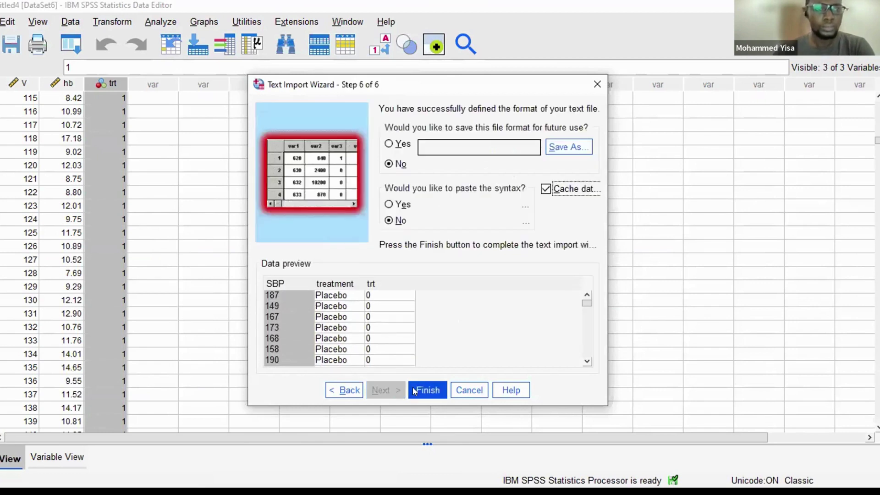
pyautogui.click(414, 390)
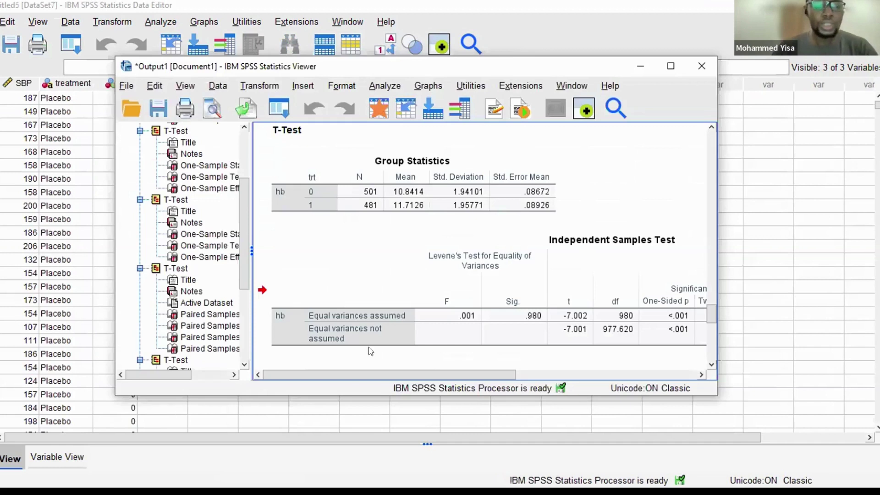
pyautogui.hotkey('alt', 'Tab')
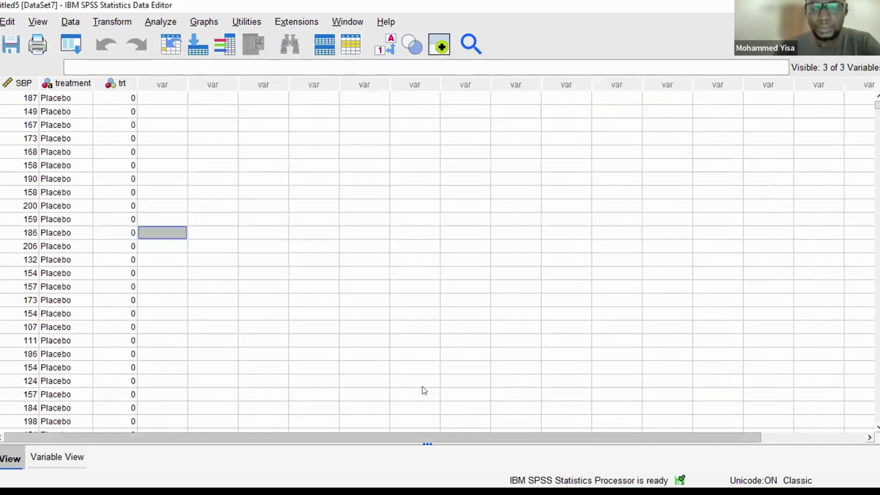
# Step: Examine the SBP, treatment and trt columns of the blood pressure trial data across the treatment groups
pyautogui.scroll(-7, 100, 286)
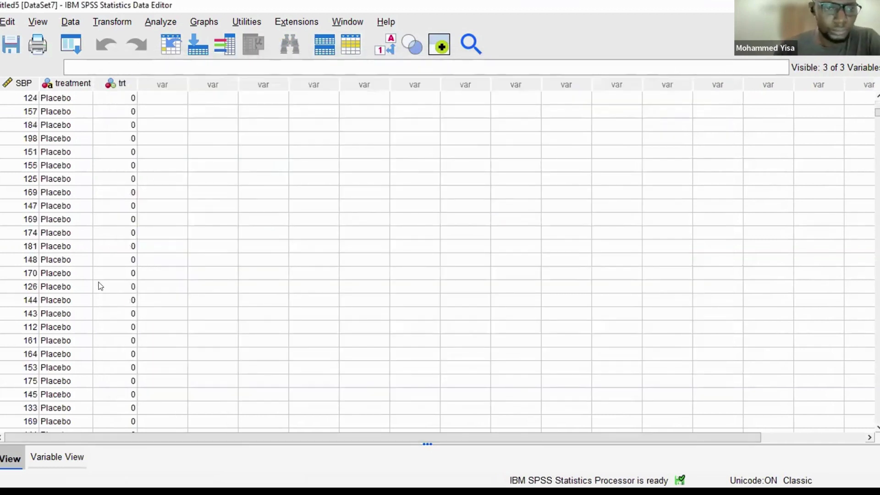
pyautogui.scroll(-8, 100, 286)
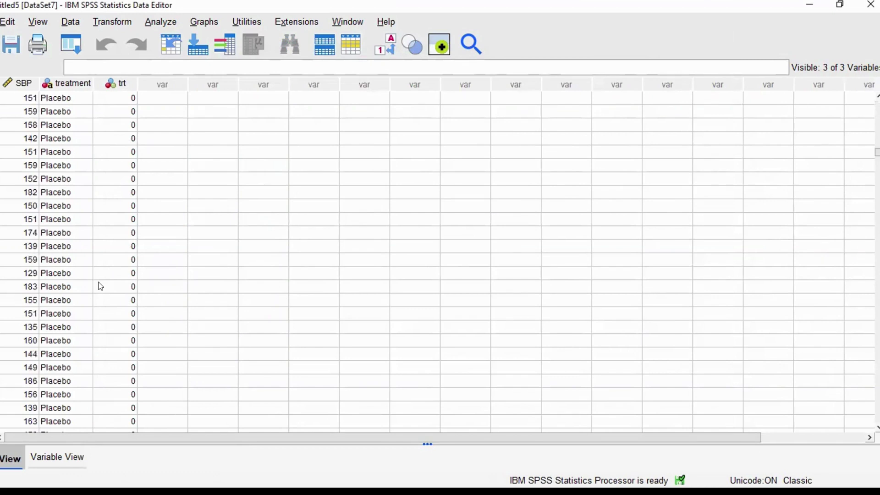
pyautogui.scroll(-8, 348, 295)
pyautogui.scroll(-8, 208, 307)
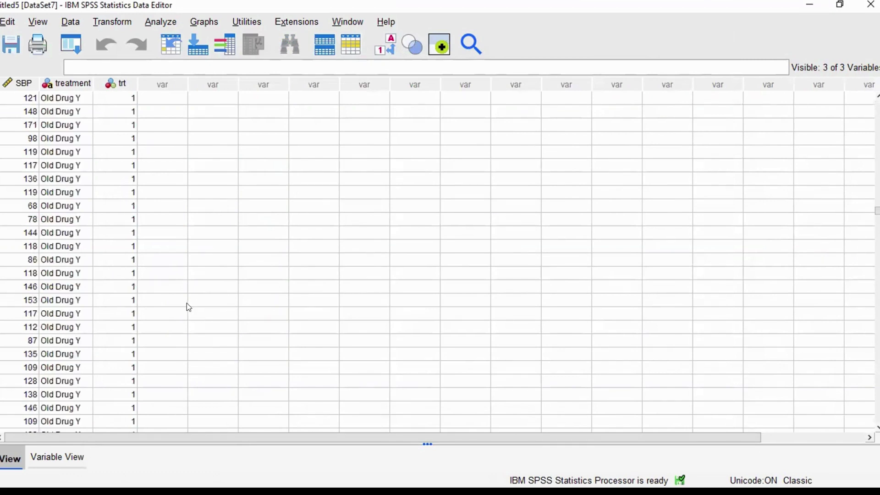
pyautogui.scroll(10, 186, 304)
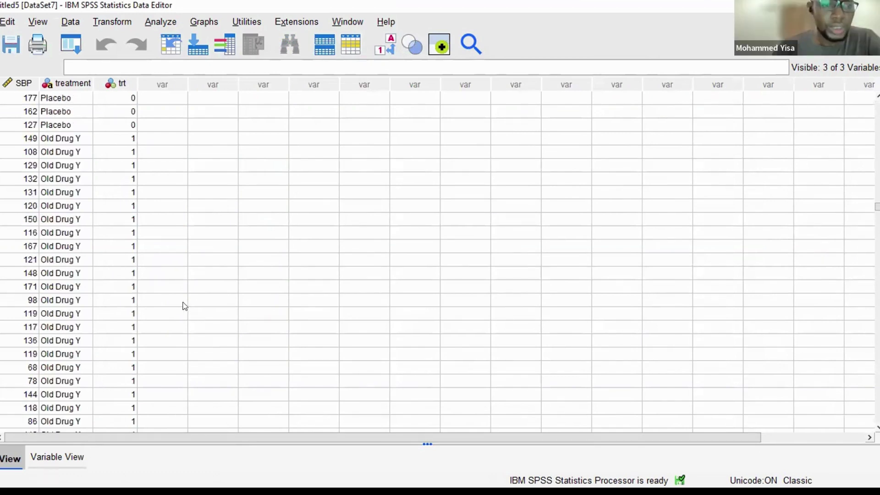
pyautogui.scroll(6, 92, 153)
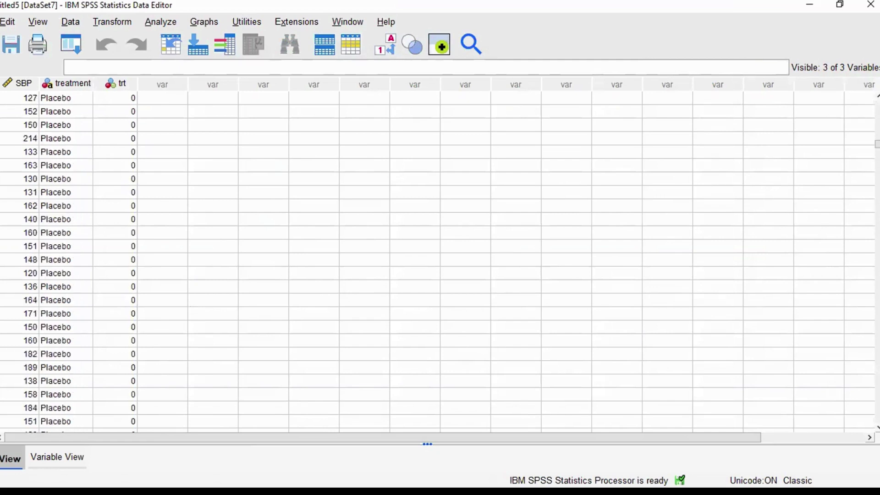
pyautogui.scroll(5, 438, 259)
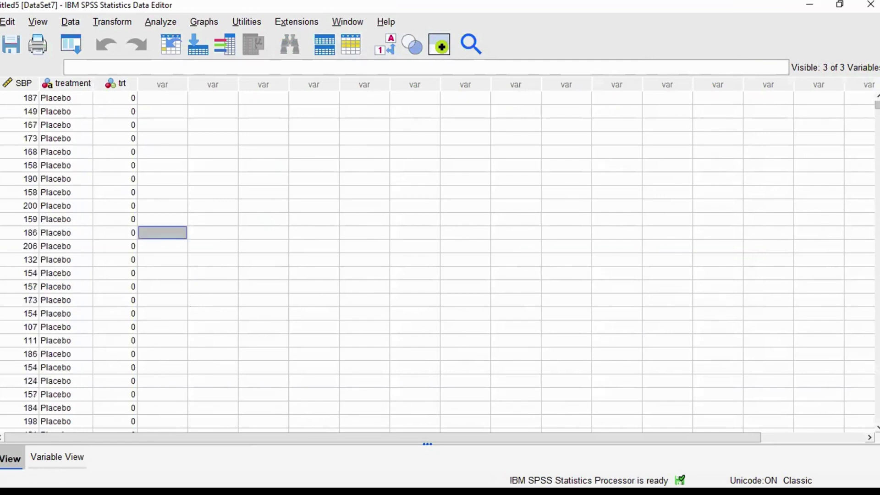
# Step: Scan the blood pressure cases from the Placebo group through New Drug X, comparing the treatment labels with the trt codes
pyautogui.scroll(-10, 437, 259)
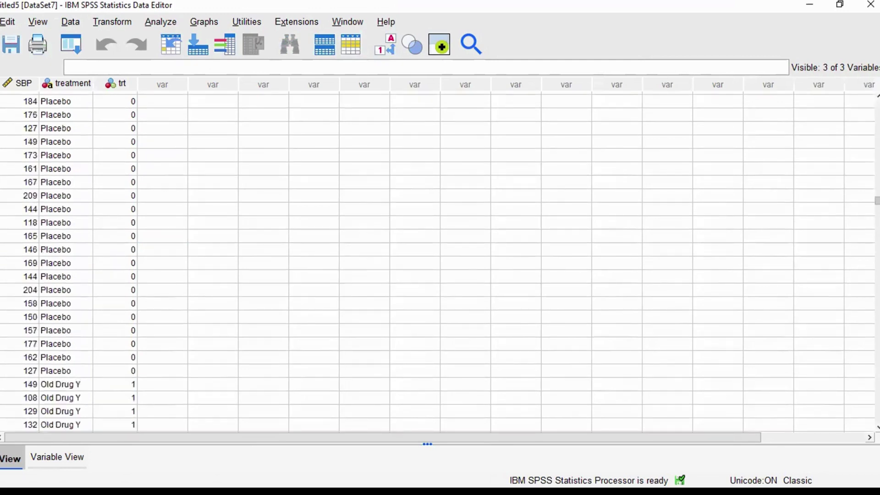
pyautogui.scroll(-10, 438, 259)
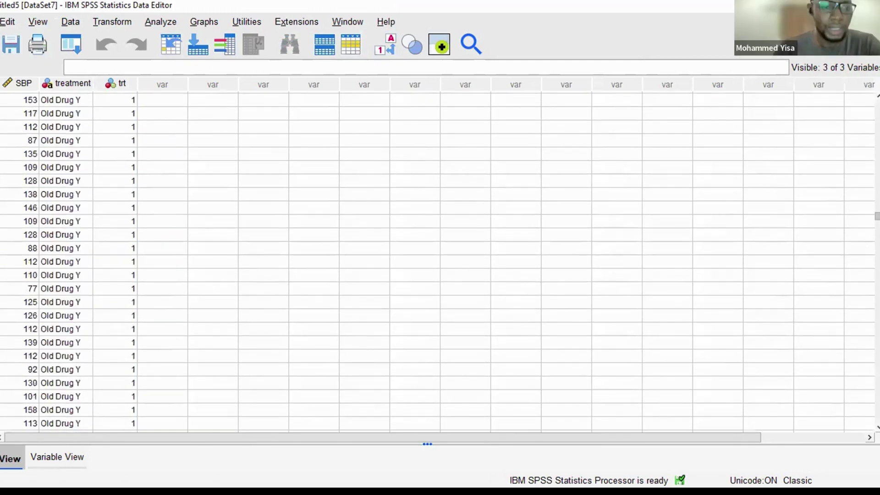
pyautogui.scroll(-15, 437, 259)
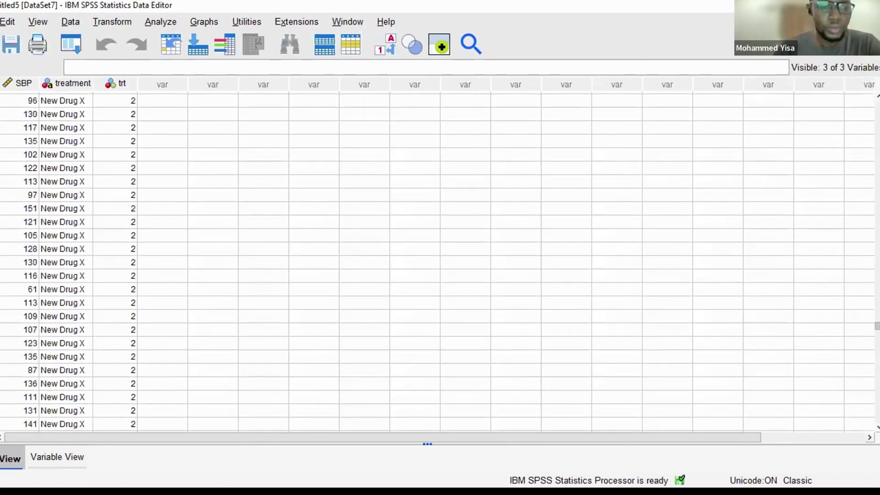
pyautogui.scroll(20, 399, 250)
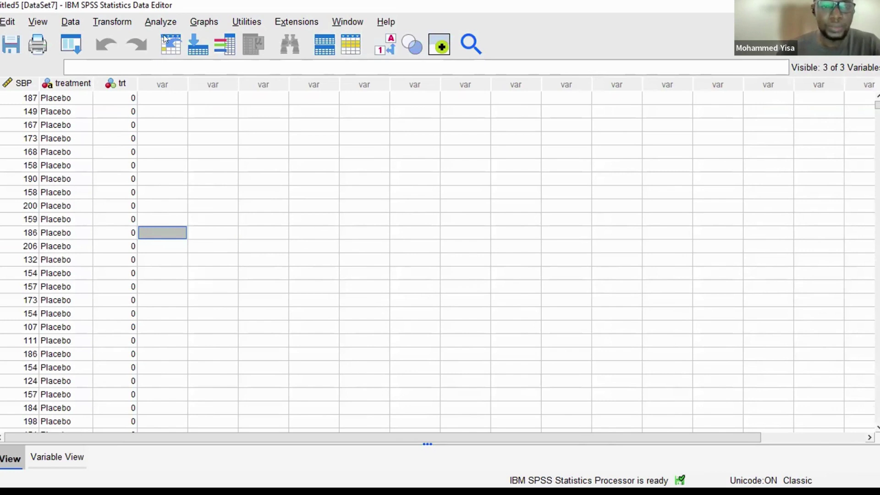
pyautogui.hotkey('alt', 'a')
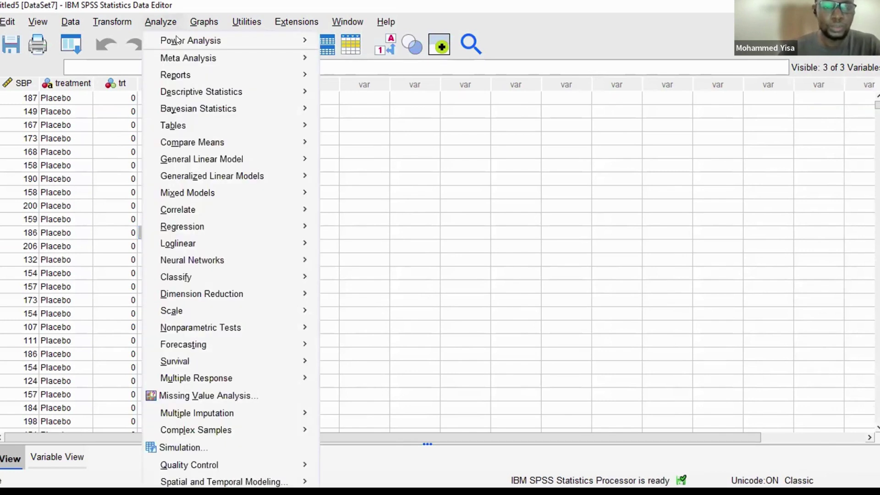
pyautogui.press('Down')
pyautogui.press('Down')
pyautogui.press('Down')
pyautogui.press('Down')
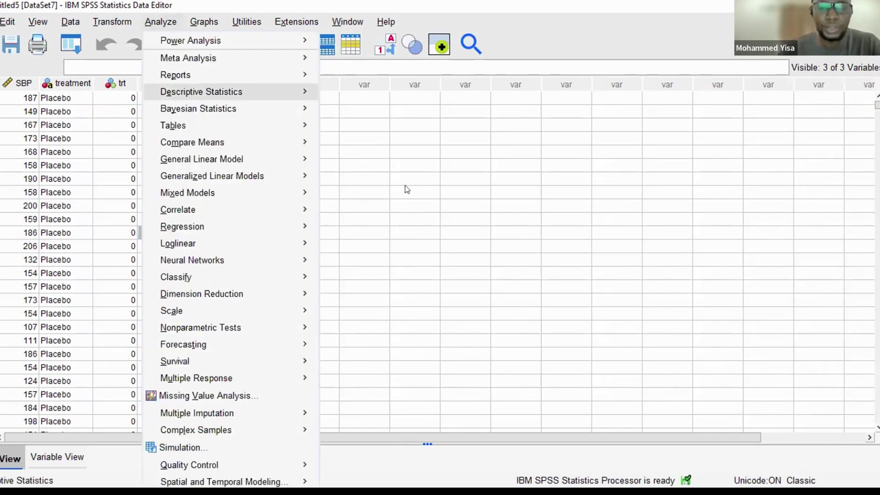
pyautogui.press('Down')
pyautogui.press('Down')
pyautogui.press('Down')
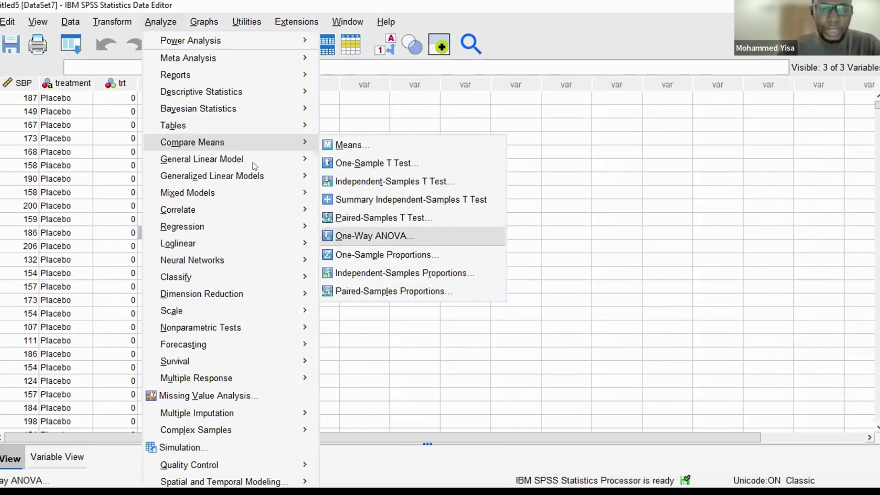
pyautogui.press('Return')
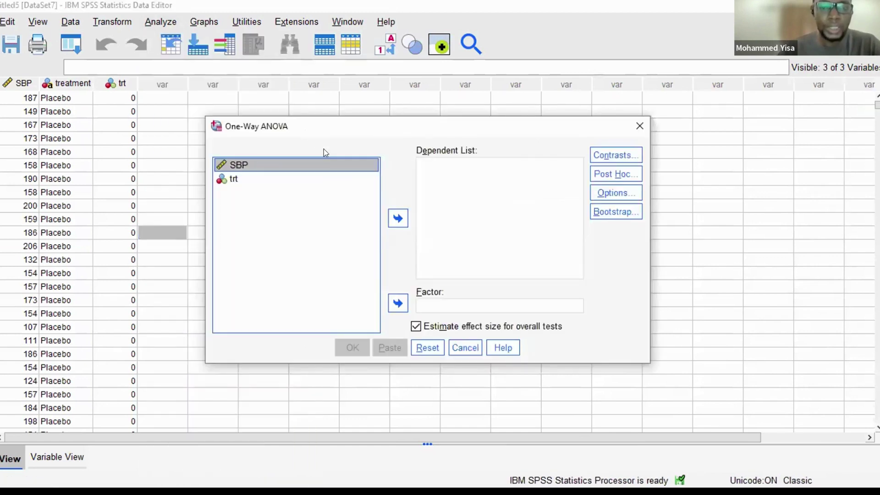
pyautogui.click(393, 219)
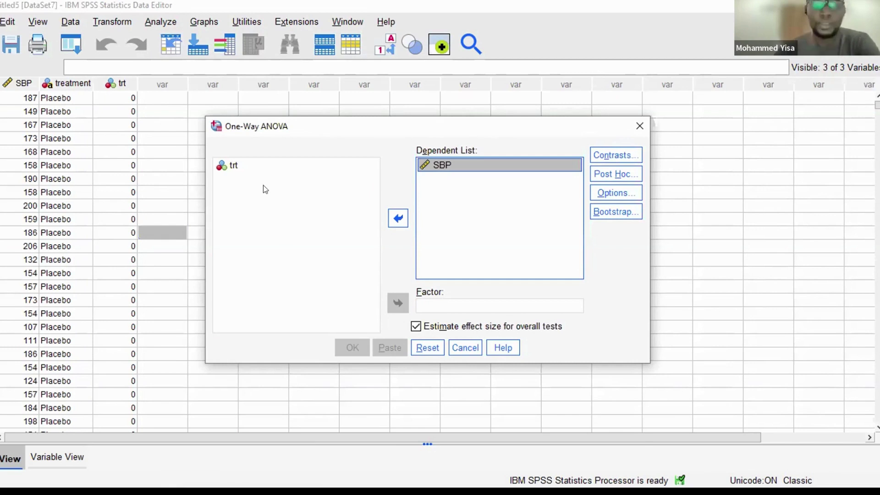
pyautogui.click(224, 166)
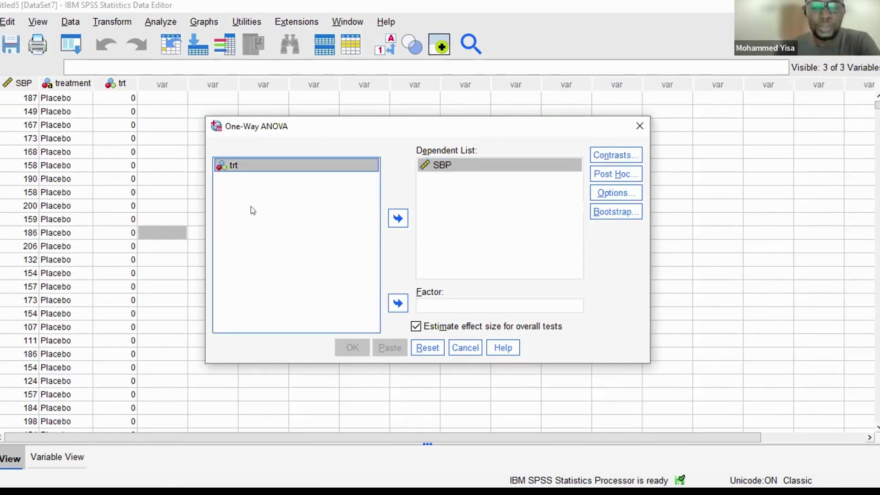
pyautogui.click(397, 303)
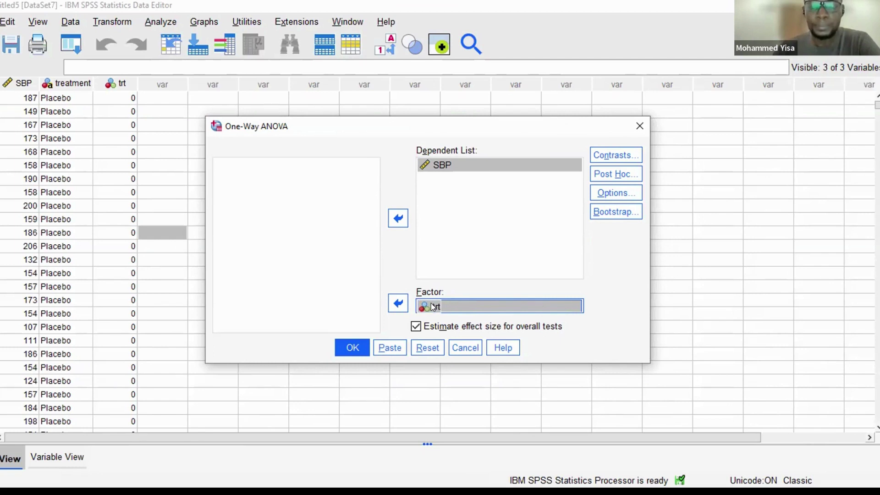
pyautogui.click(626, 178)
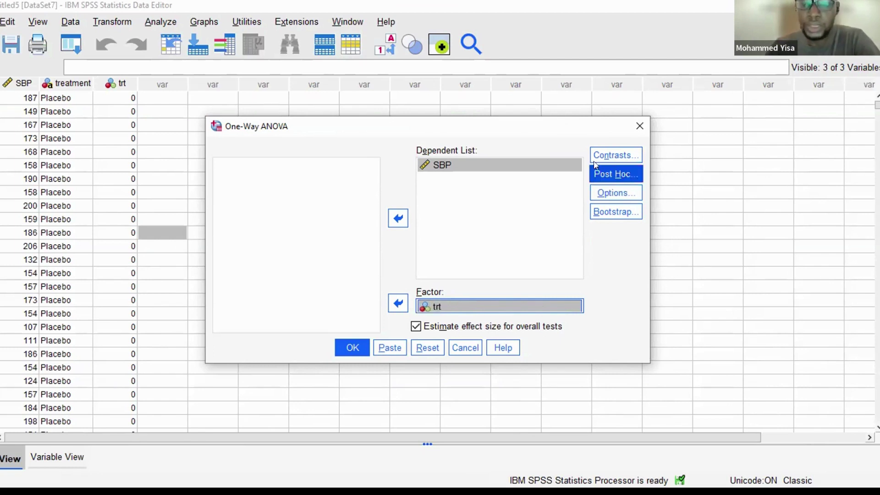
pyautogui.click(521, 303)
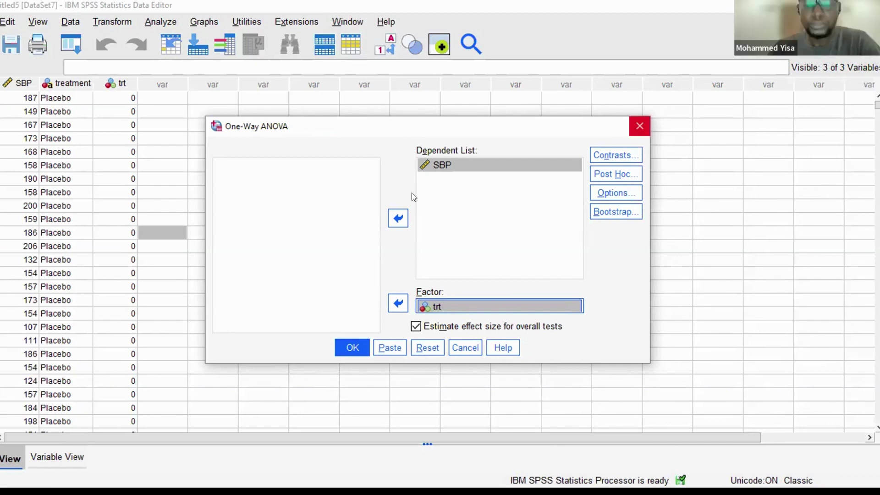
pyautogui.click(398, 304)
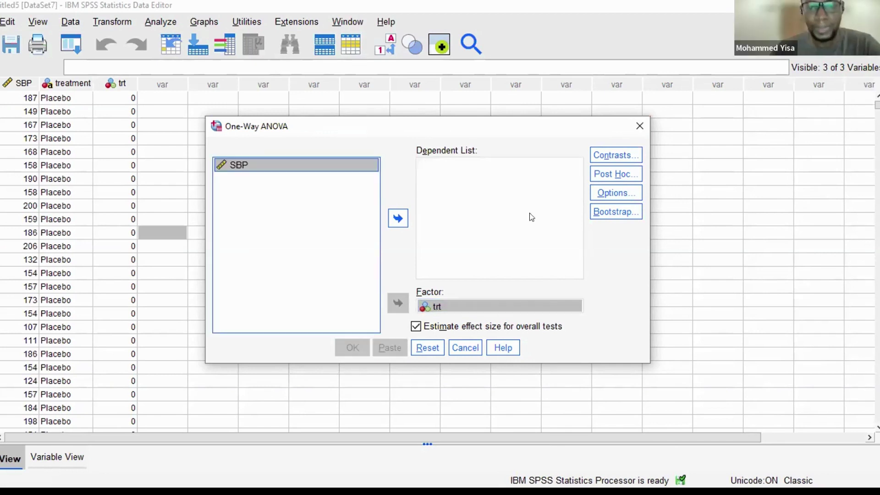
pyautogui.click(400, 306)
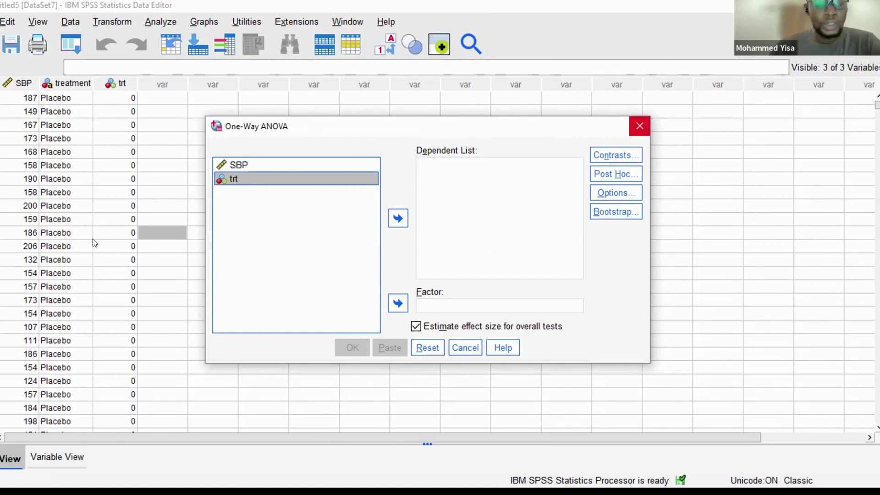
pyautogui.press('Escape')
# Step: Run a One-Way ANOVA with SBP as the dependent variable and trt as the factor, keeping effect size estimation for overall tests
pyautogui.scroll(-10, 93, 238)
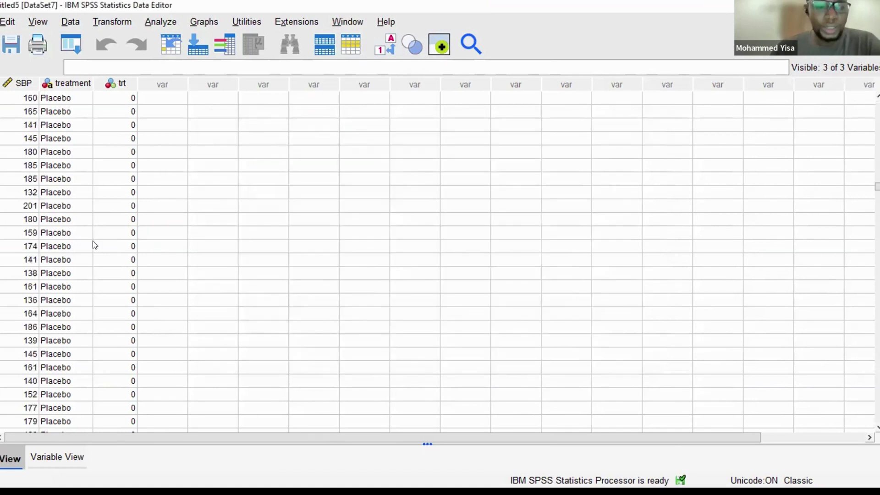
pyautogui.scroll(-9, 93, 242)
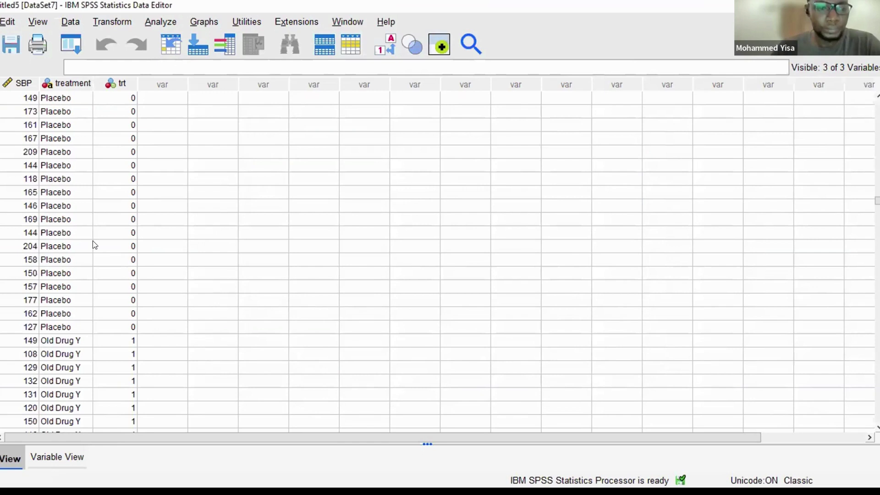
pyautogui.scroll(-10, 92, 241)
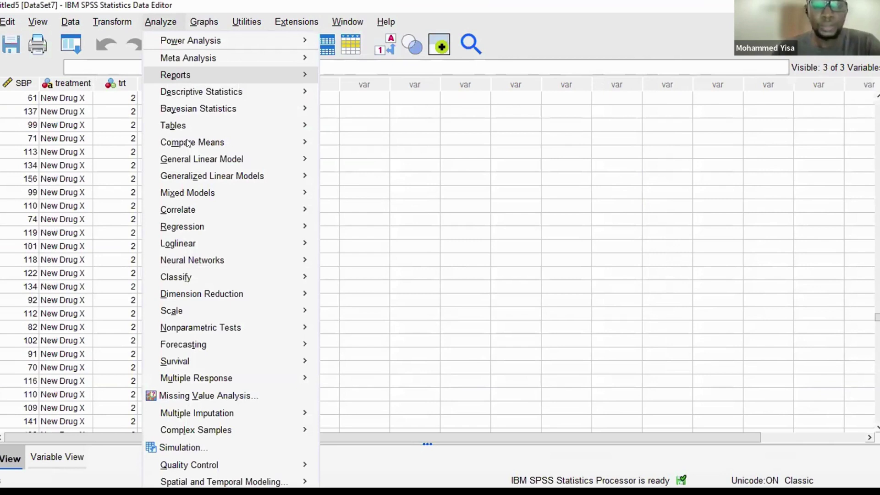
pyautogui.moveTo(188, 144)
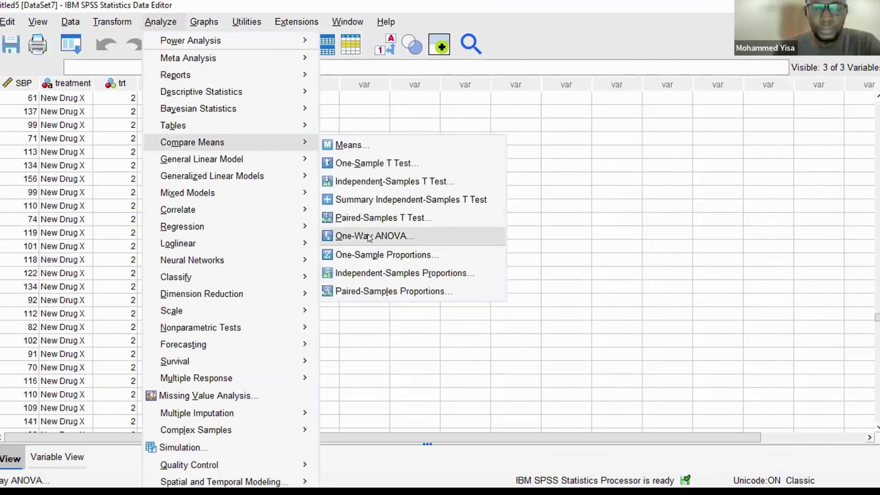
pyautogui.click(367, 236)
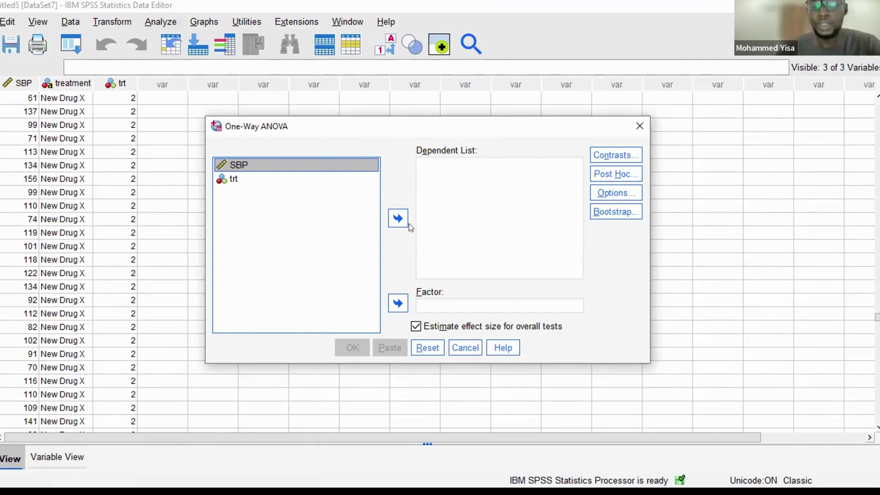
pyautogui.click(398, 218)
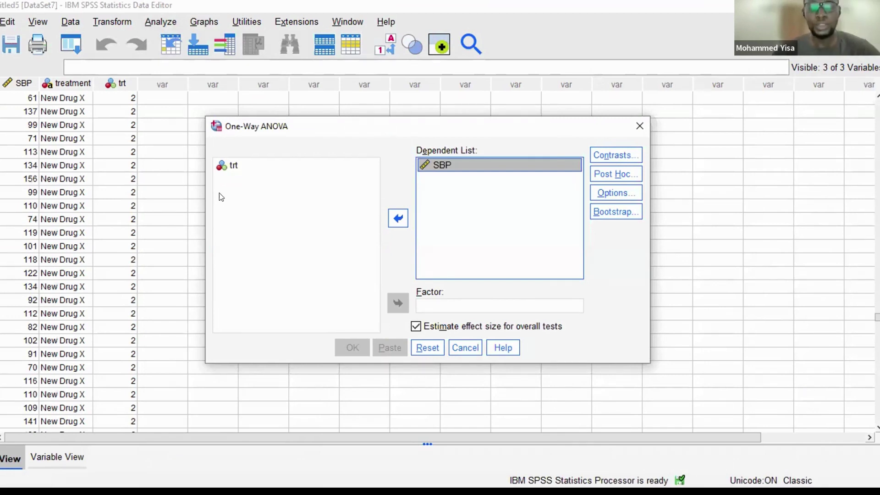
pyautogui.click(234, 167)
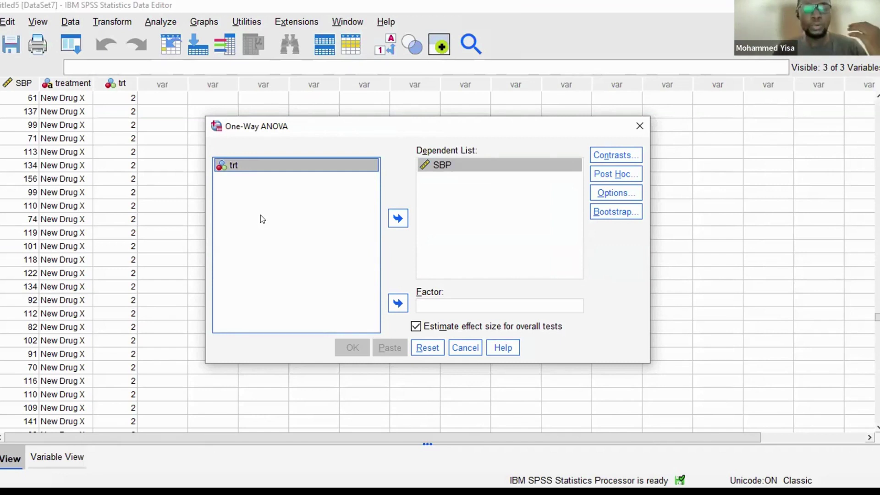
pyautogui.click(403, 303)
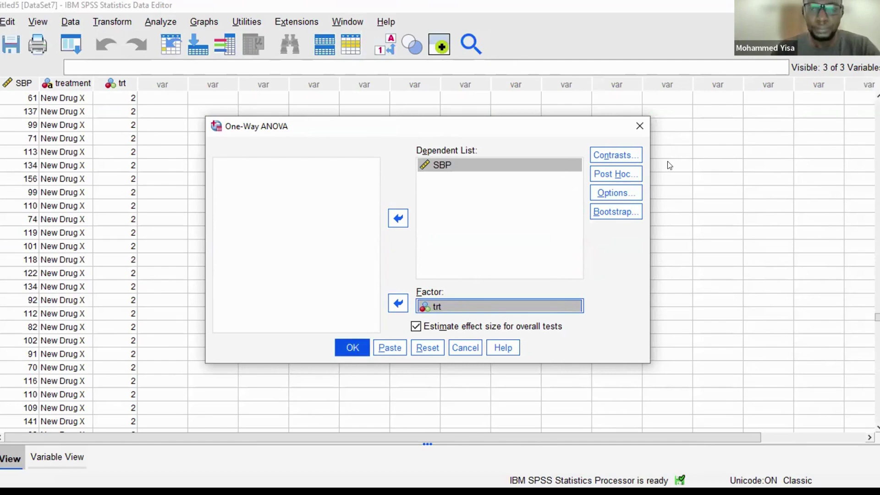
pyautogui.press('Return')
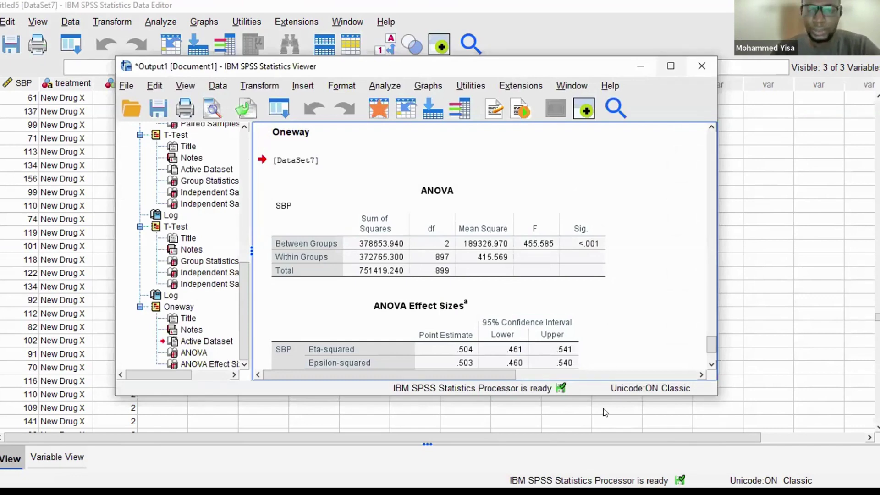
# Step: Maximize the output viewer and examine the Oneway results for SBP, including the ANOVA table's F and Sig. columns
pyautogui.press('super+Up')
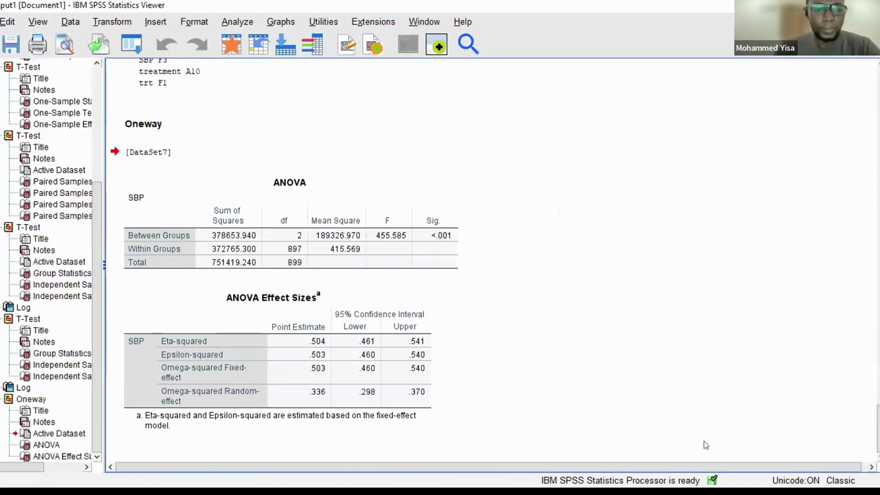
pyautogui.scroll(3, 681, 425)
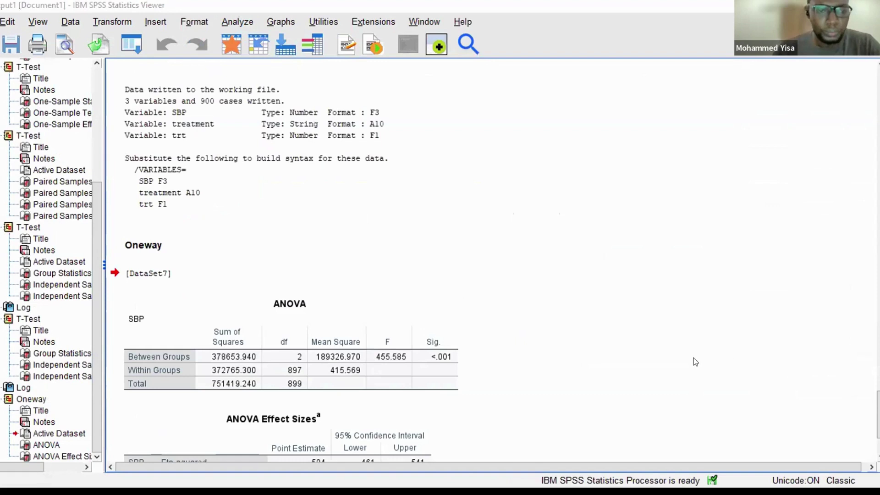
pyautogui.scroll(-3, 347, 269)
pyautogui.click(267, 250)
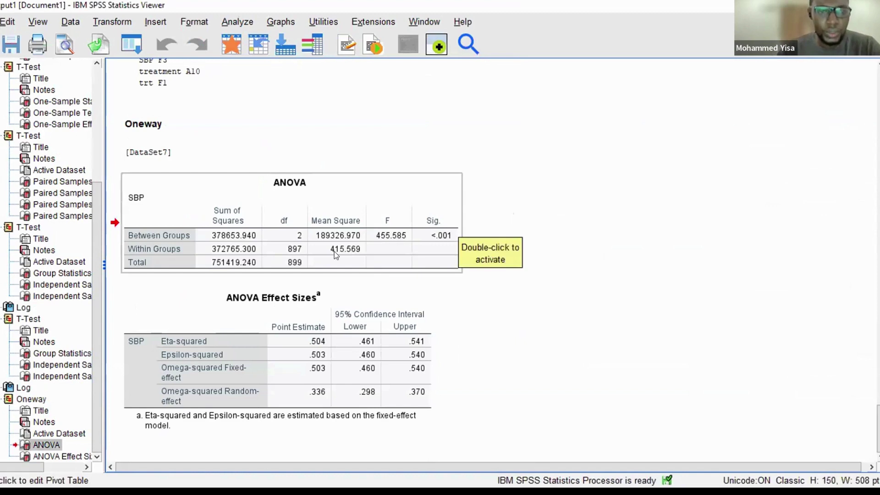
pyautogui.scroll(3, 334, 251)
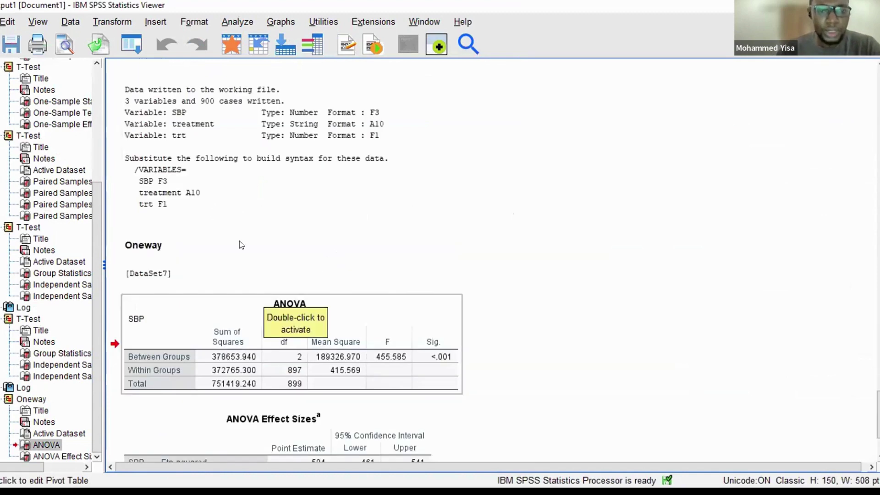
pyautogui.scroll(-3, 241, 245)
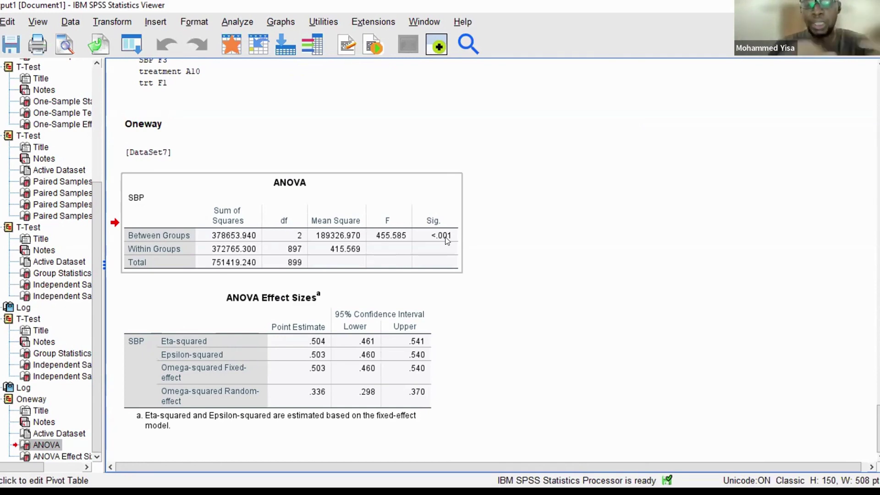
pyautogui.click(530, 231)
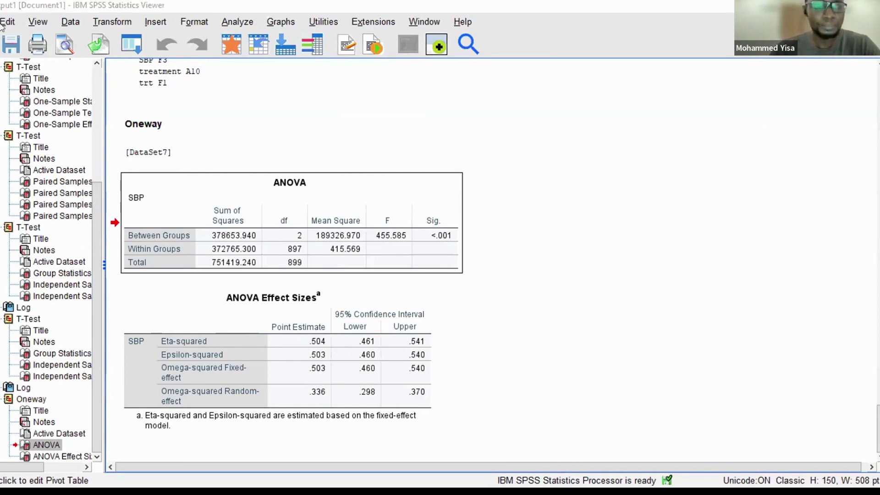
# Step: Set up another One-Way ANOVA of SBP by trt in the data editor and add the Bonferroni post hoc test
pyautogui.hotkey('alt', 'Tab')
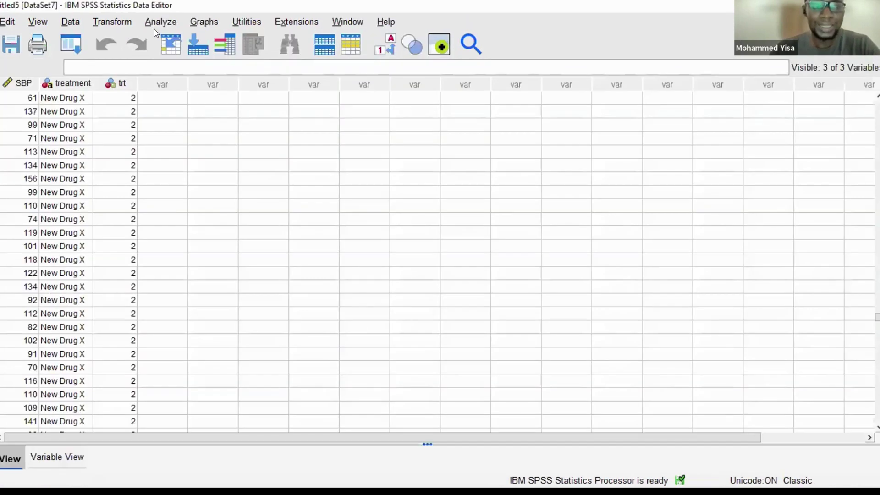
pyautogui.click(160, 21)
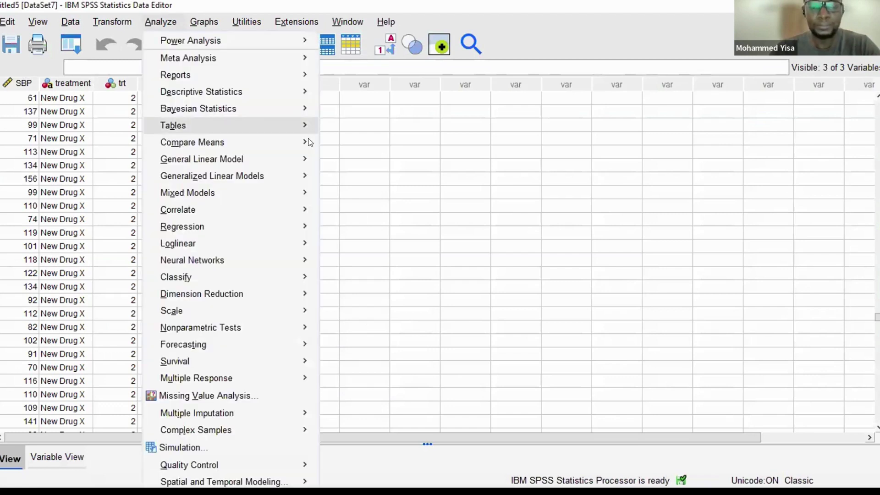
pyautogui.moveTo(307, 142)
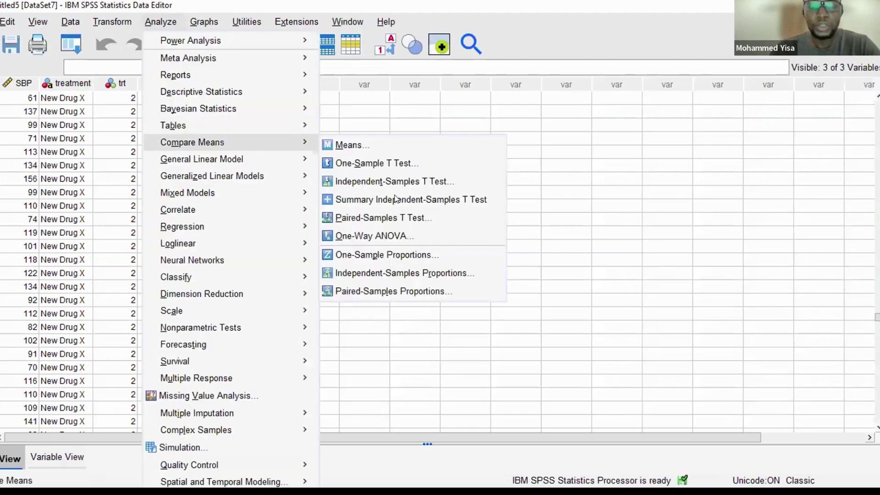
pyautogui.click(406, 234)
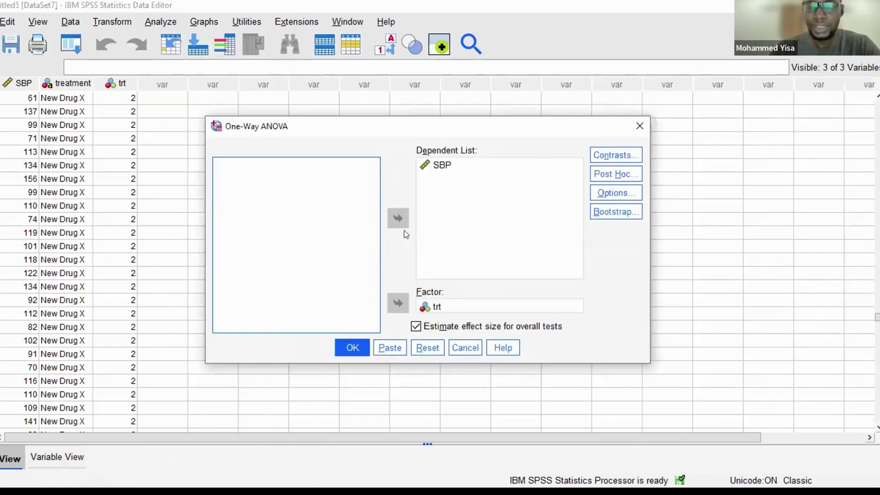
pyautogui.click(596, 175)
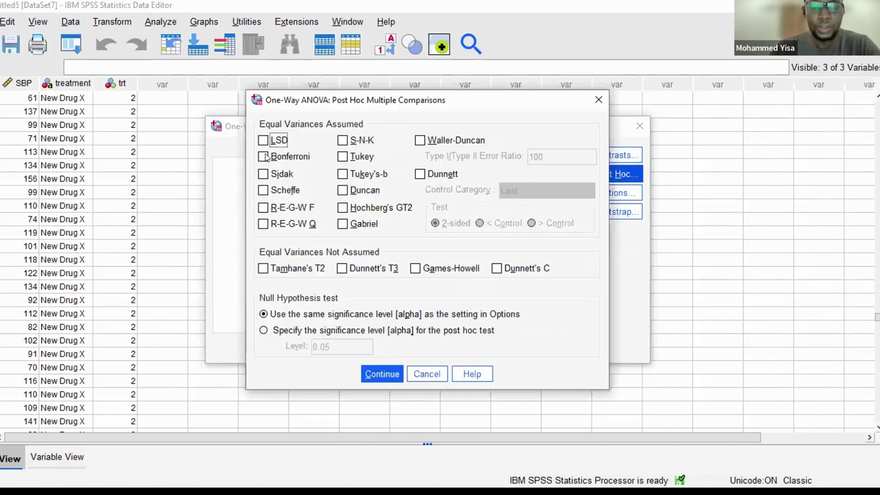
pyautogui.hotkey('alt', 'b')
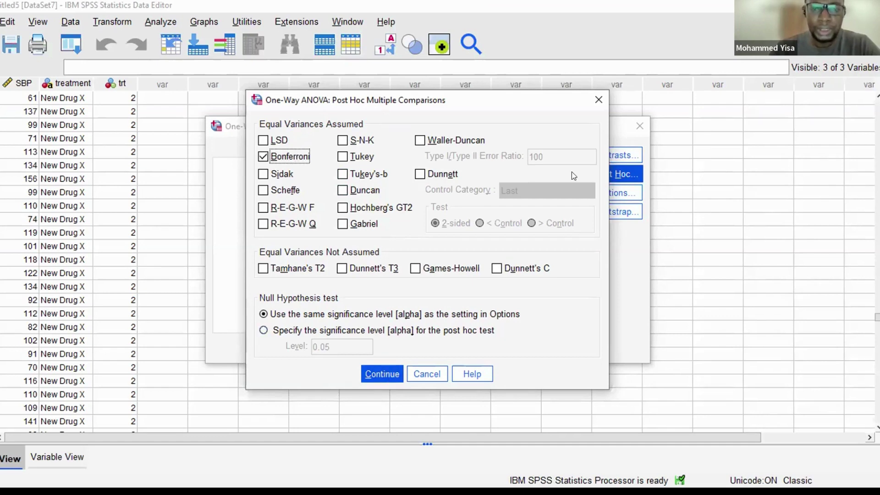
pyautogui.press('Return')
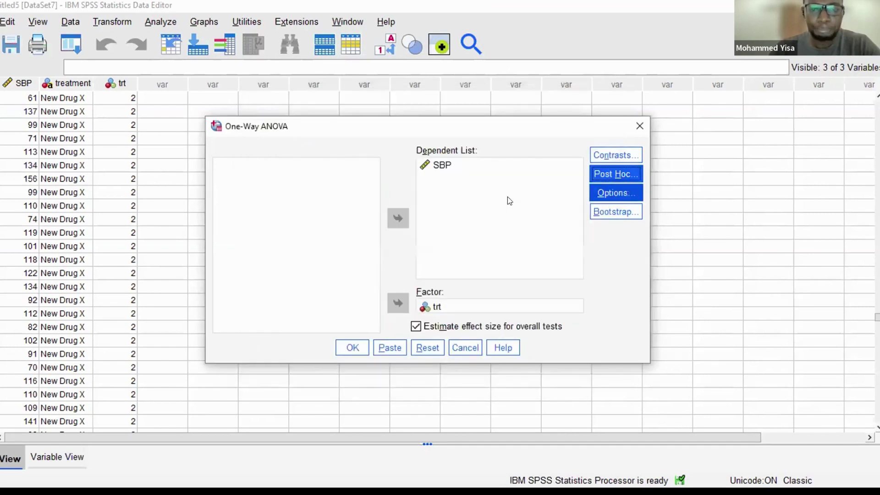
# Step: Add the homogeneity of variance test to the One-Way ANOVA options and run the analysis
pyautogui.click(615, 193)
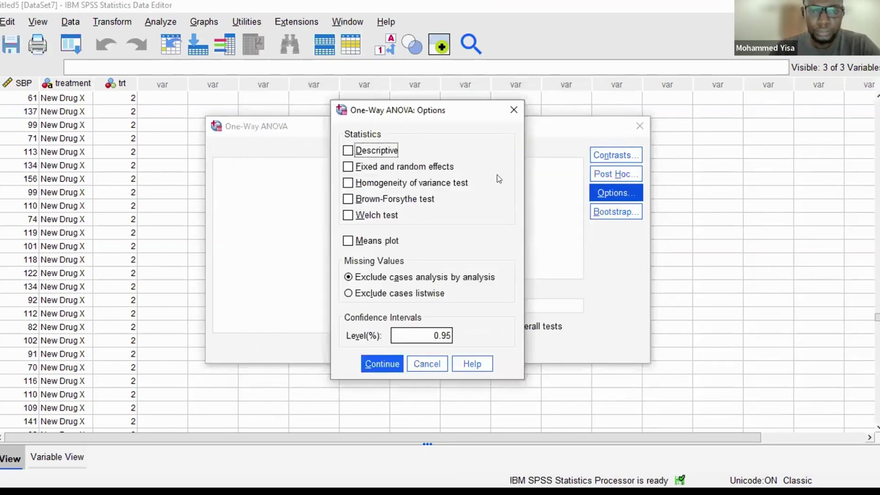
pyautogui.click(349, 184)
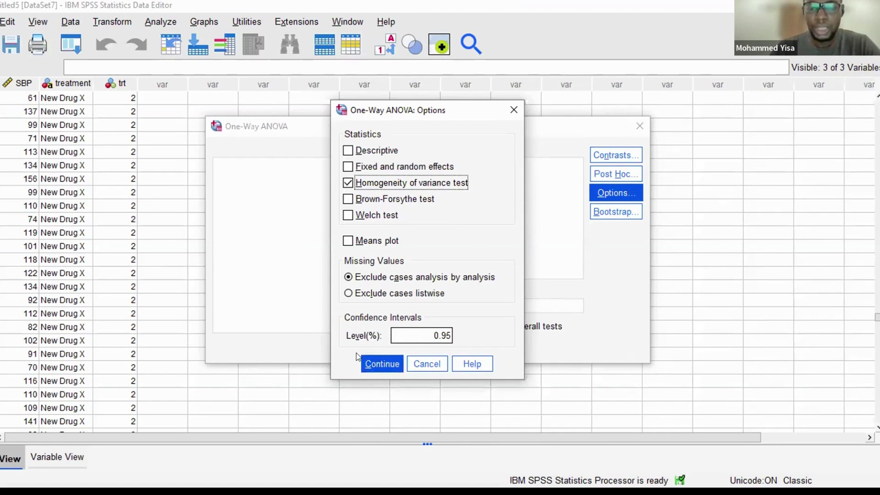
pyautogui.press('Return')
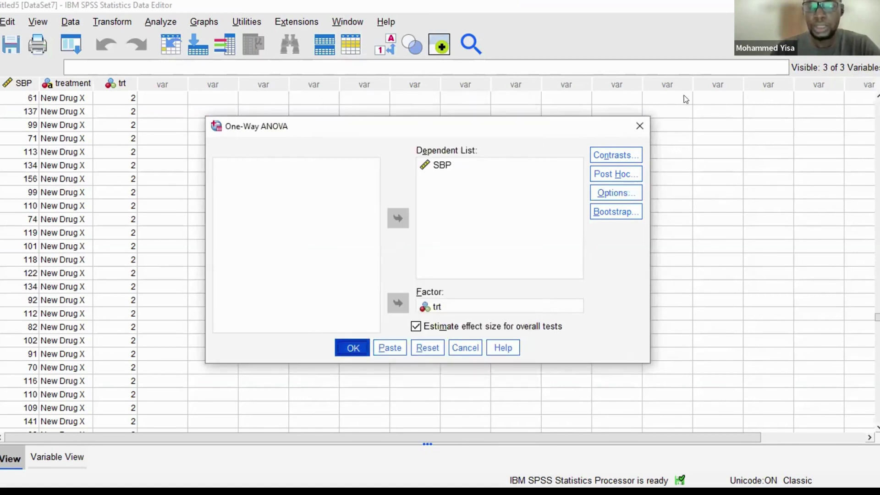
pyautogui.press('Return')
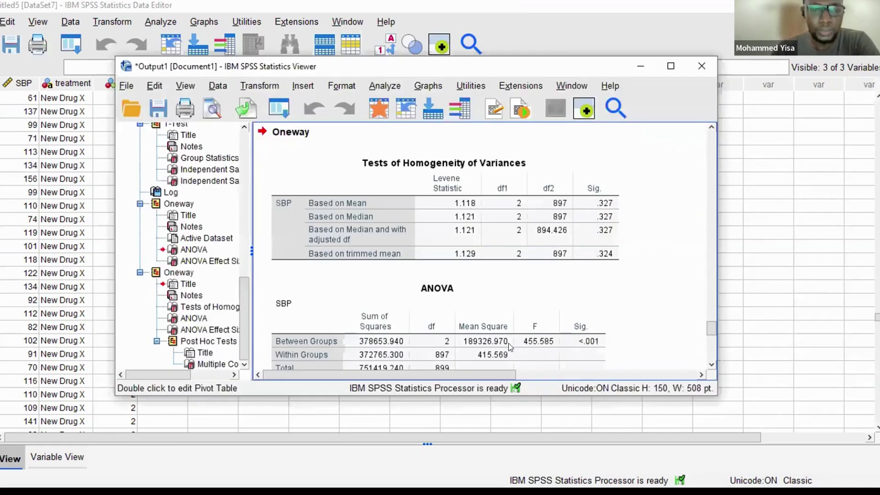
# Step: Maximize the output viewer and examine the homogeneity of variances, ANOVA and effect size tables down to the post hoc tests
pyautogui.press('super+Up')
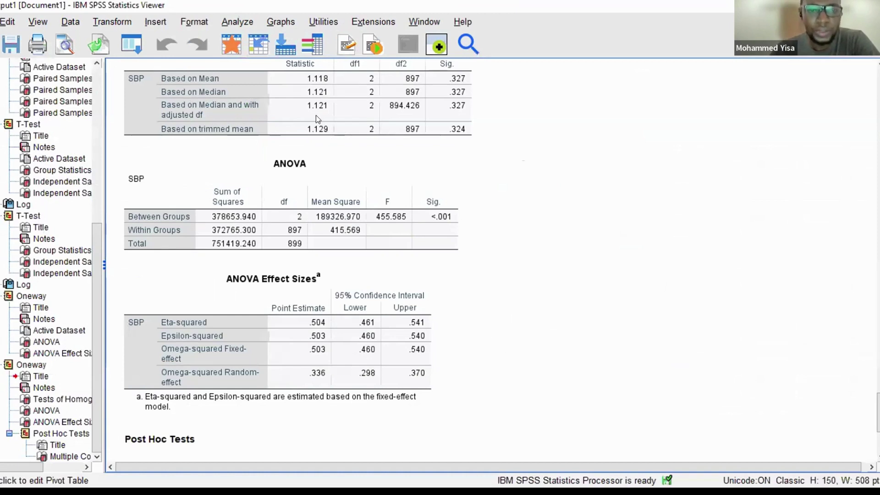
pyautogui.click(422, 149)
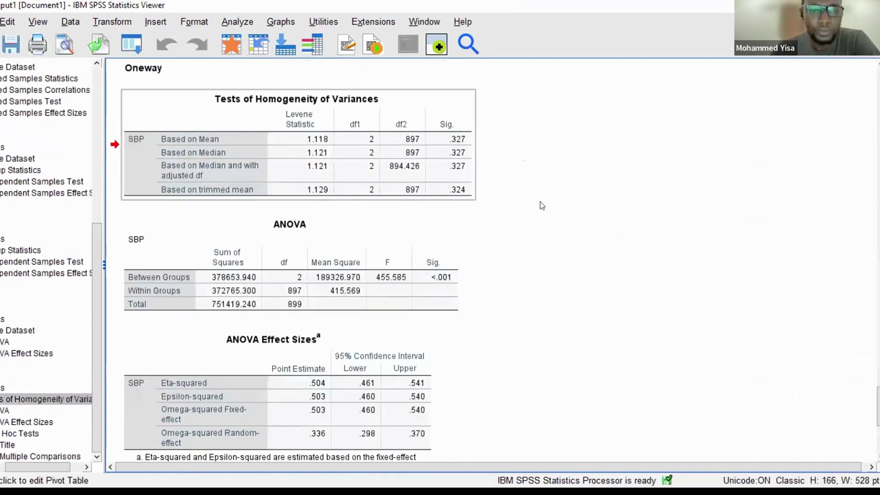
pyautogui.click(158, 139)
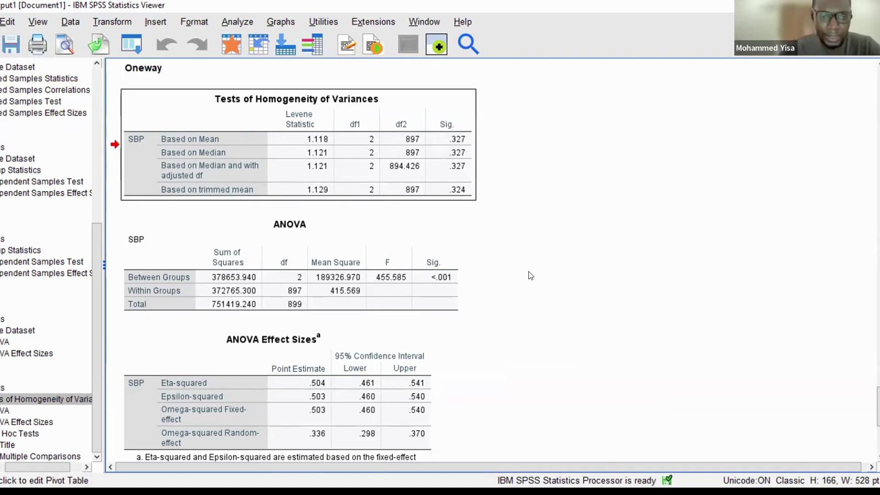
pyautogui.scroll(-3, 530, 275)
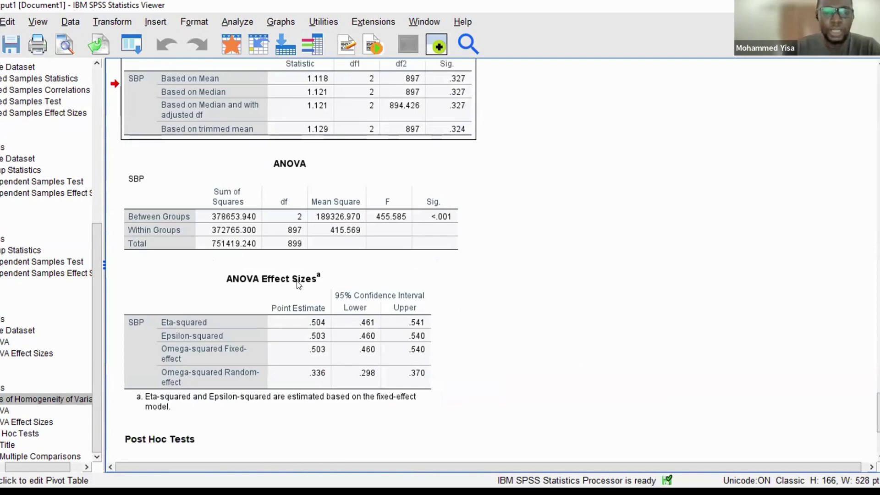
pyautogui.click(299, 285)
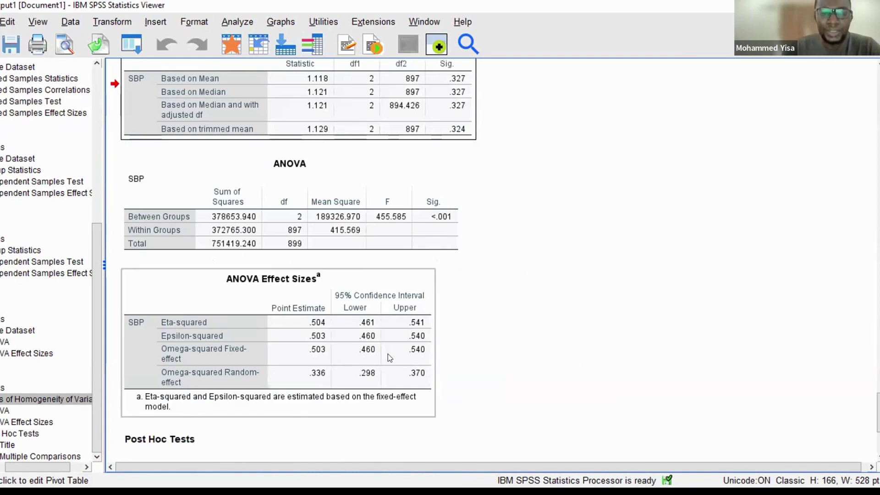
pyautogui.click(265, 370)
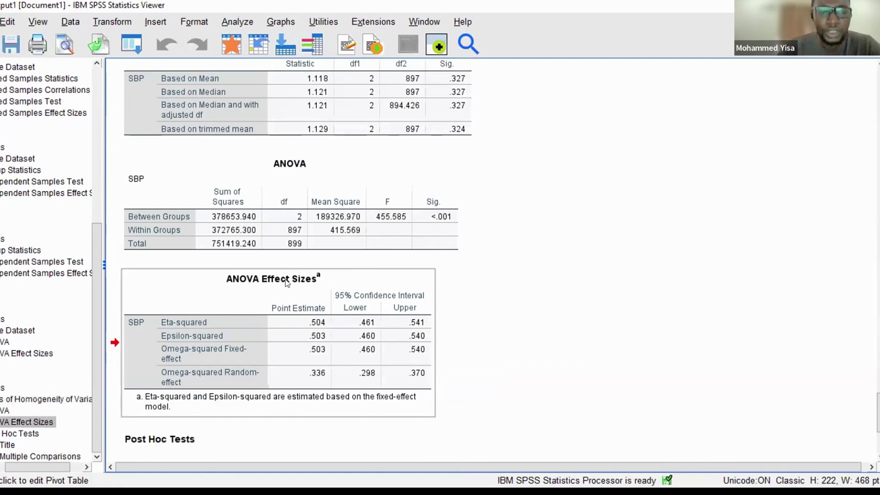
pyautogui.scroll(-5, 241, 302)
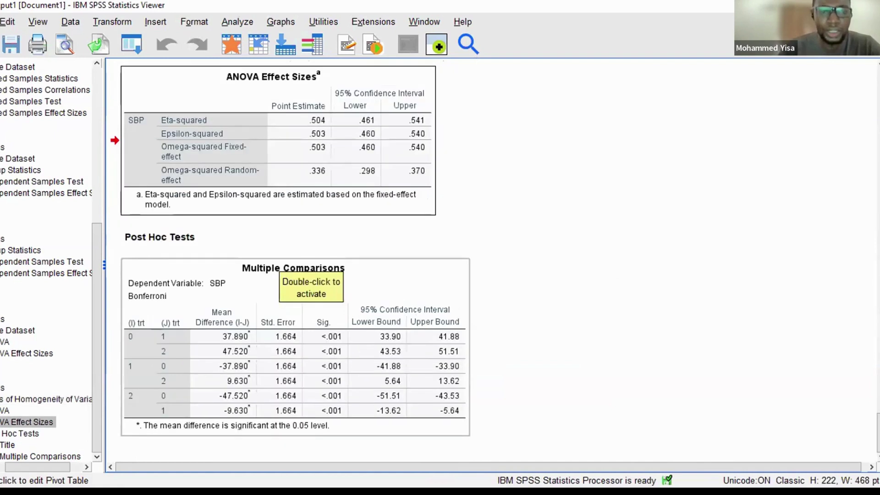
# Step: Check in the data editor which treatment each trt code in the Multiple Comparisons table stands for
pyautogui.click(356, 365)
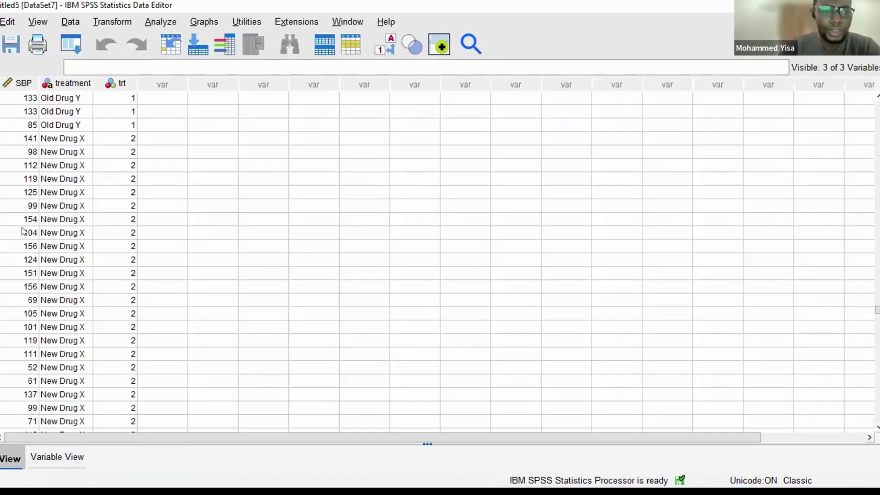
pyautogui.scroll(5, 22, 230)
pyautogui.scroll(5, 22, 231)
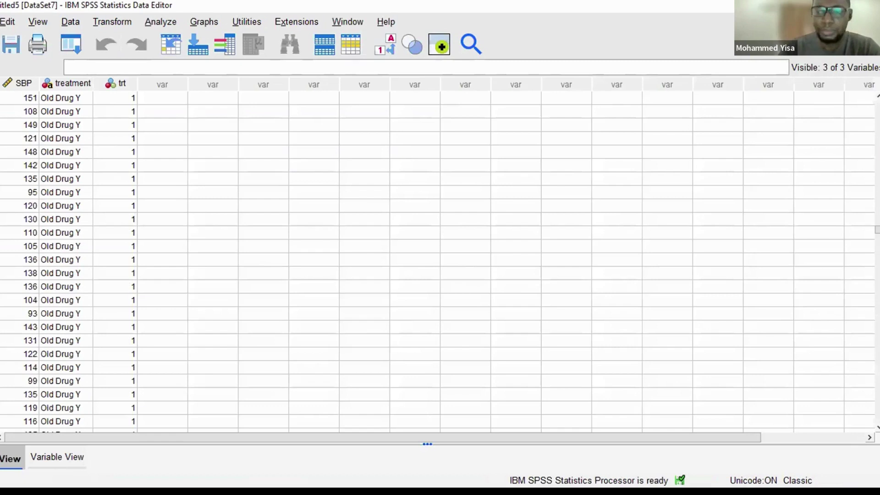
pyautogui.scroll(10, 22, 231)
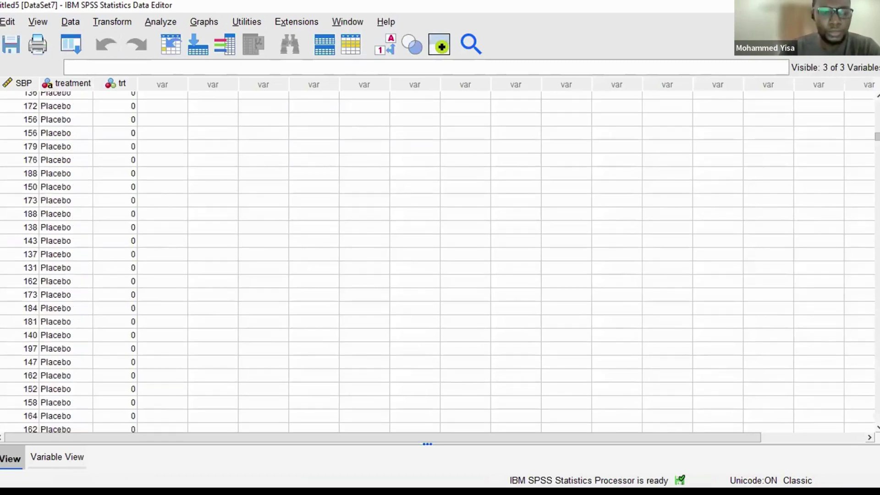
pyautogui.scroll(-3, 440, 262)
pyautogui.scroll(-10, 440, 262)
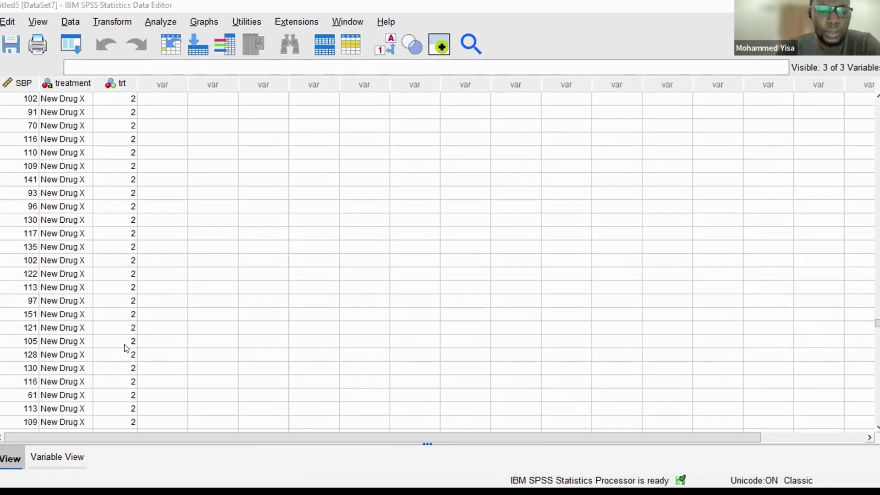
# Step: Return to the output viewer and examine the Bonferroni Multiple Comparisons rows for trt groups 0, 1 and 2
pyautogui.hotkey('alt', 'Tab')
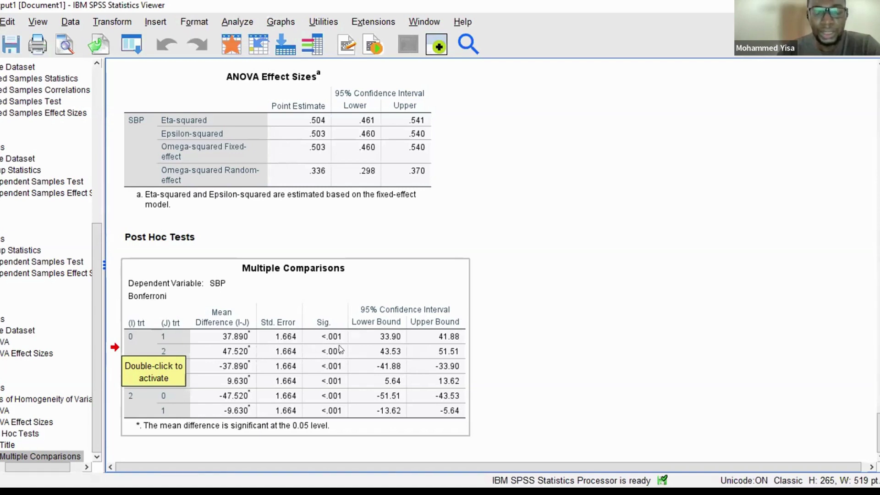
pyautogui.click(680, 320)
pyautogui.click(130, 367)
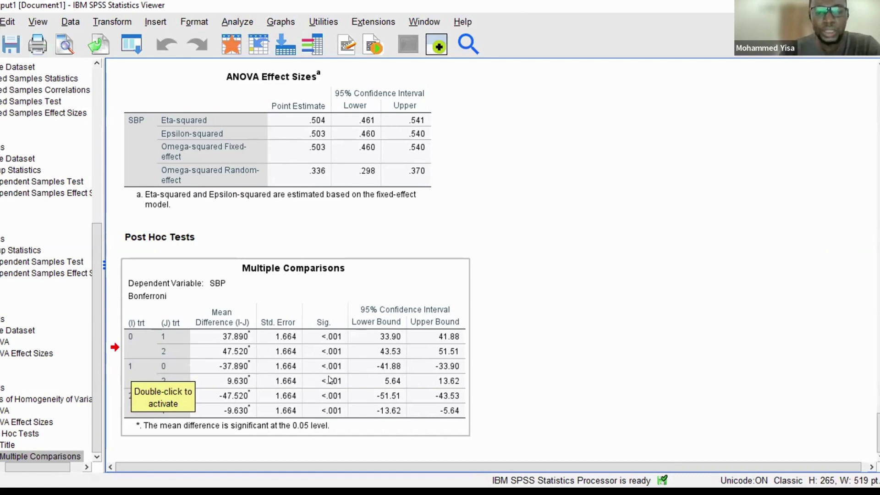
pyautogui.click(132, 398)
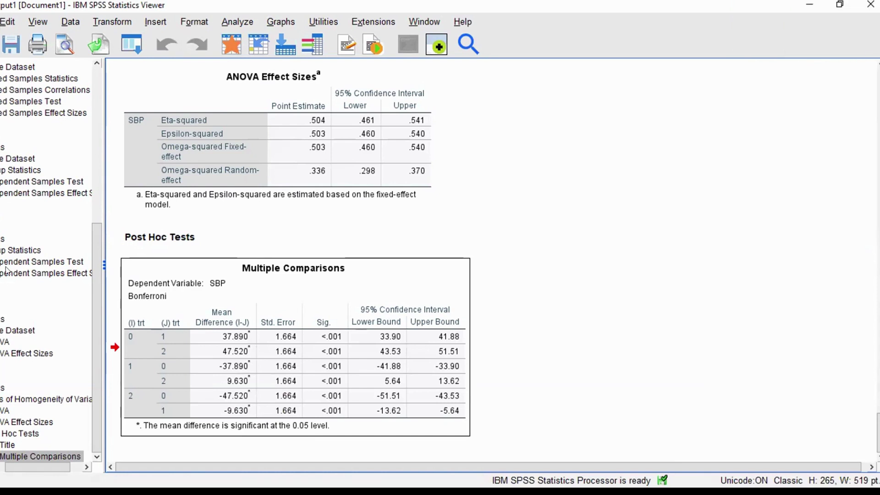
pyautogui.click(266, 280)
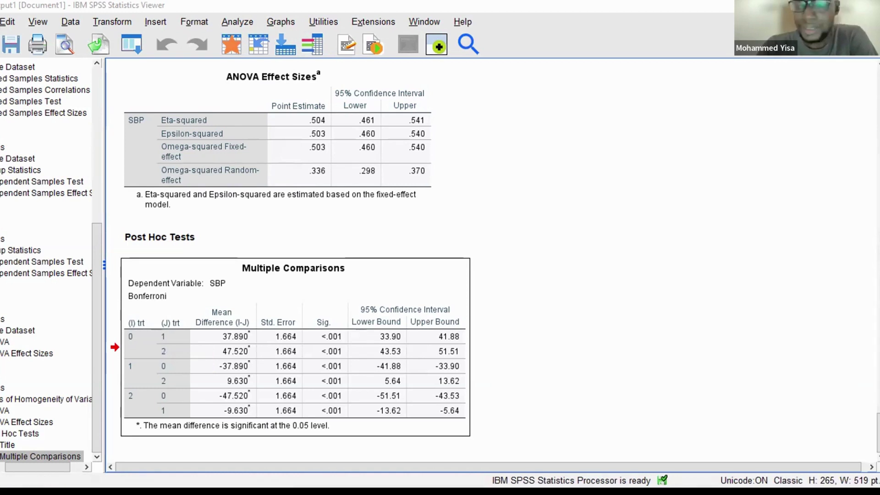
# Step: Inspect the value labels of the trt variable in the data editor's variable definitions, and close them without adding any
pyautogui.hotkey('alt', 'Tab')
pyautogui.scroll(10, 180, 350)
pyautogui.click(163, 232)
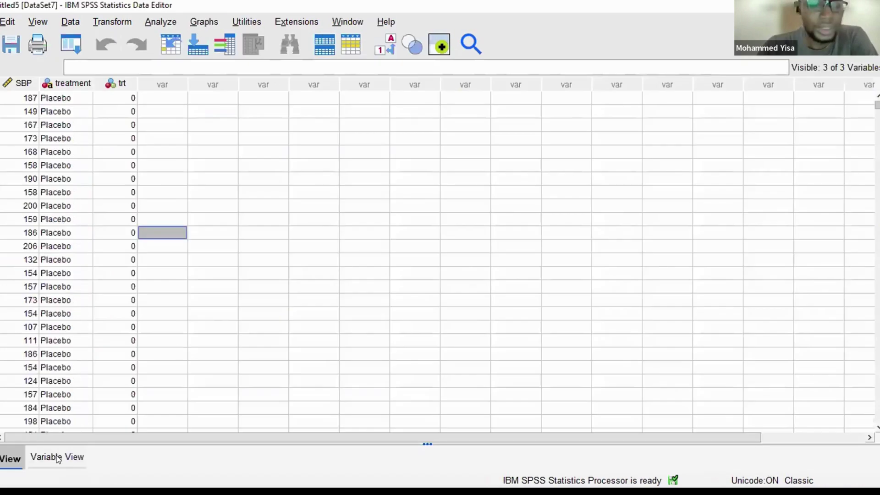
pyautogui.click(57, 457)
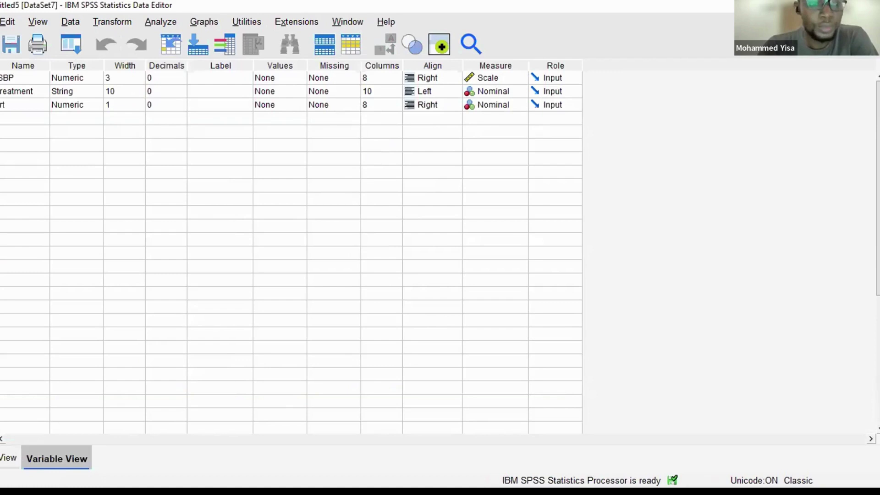
pyautogui.click(1, 104)
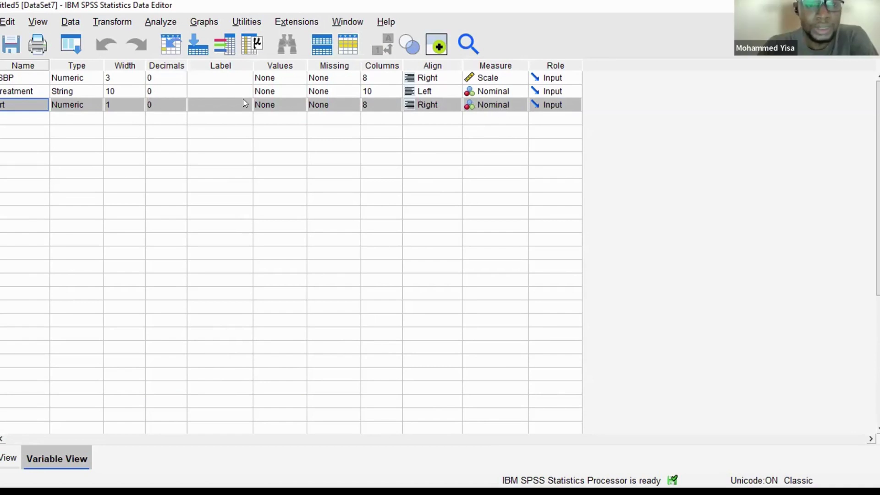
pyautogui.click(296, 104)
pyautogui.click(300, 104)
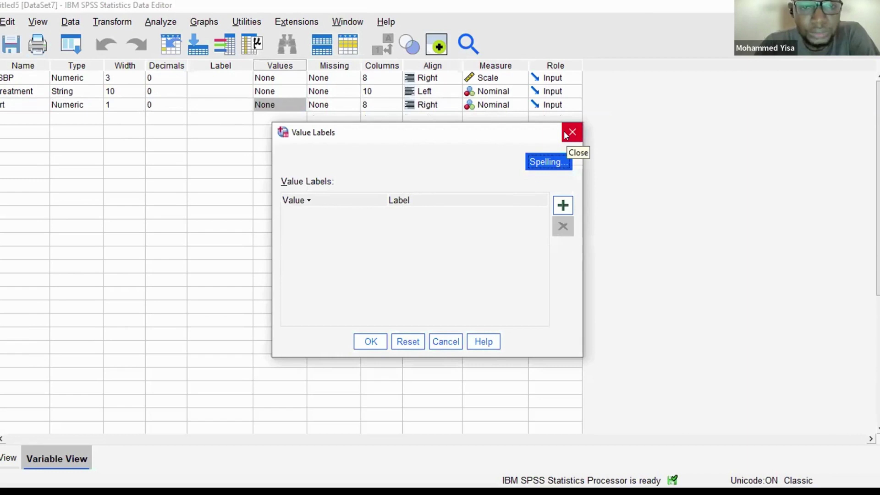
pyautogui.click(571, 133)
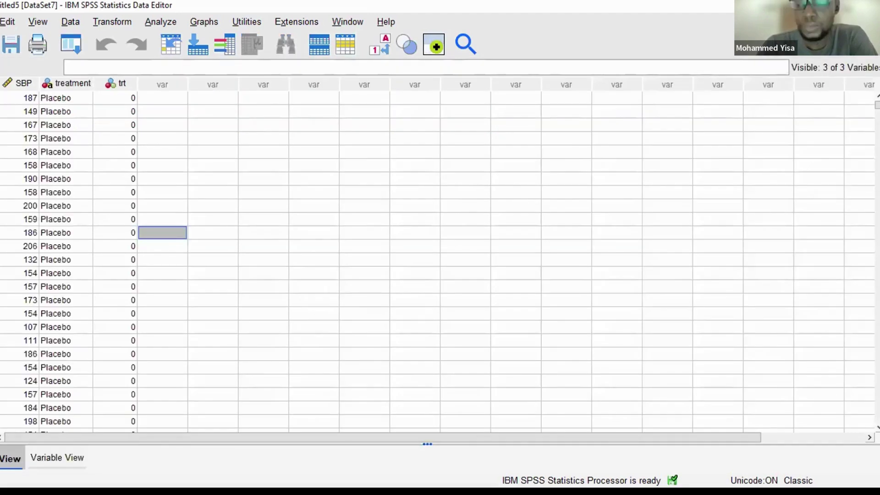
# Step: Compare the treatment labels with the trt codes in the data rows and select the trt column
pyautogui.scroll(-1, 438, 261)
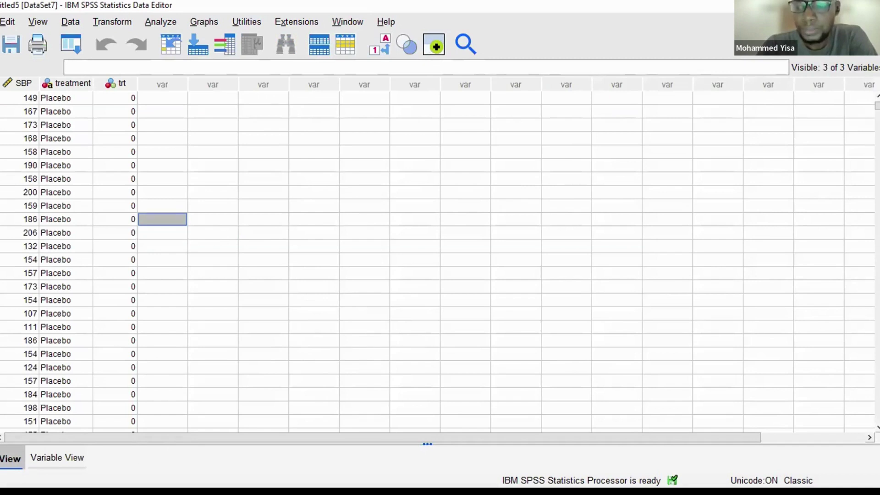
pyautogui.scroll(-5, 813, 381)
pyautogui.scroll(-3, 200, 233)
pyautogui.scroll(9, 199, 233)
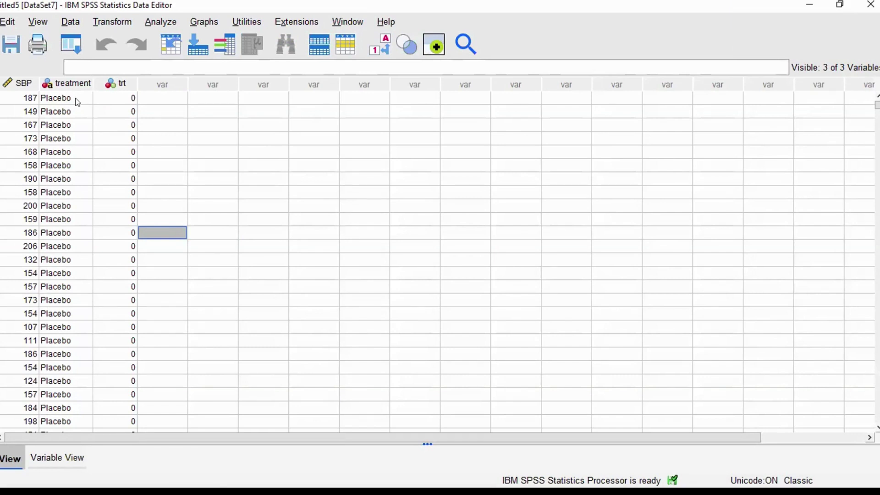
pyautogui.scroll(-10, 78, 102)
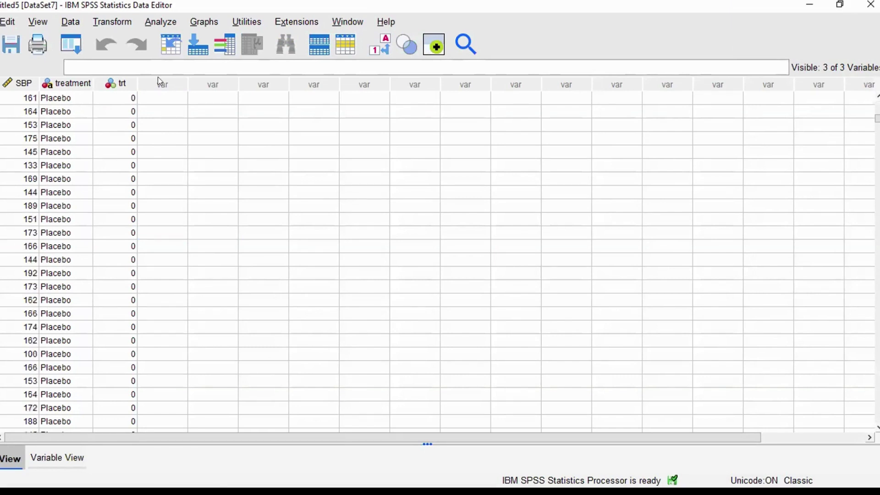
pyautogui.click(124, 84)
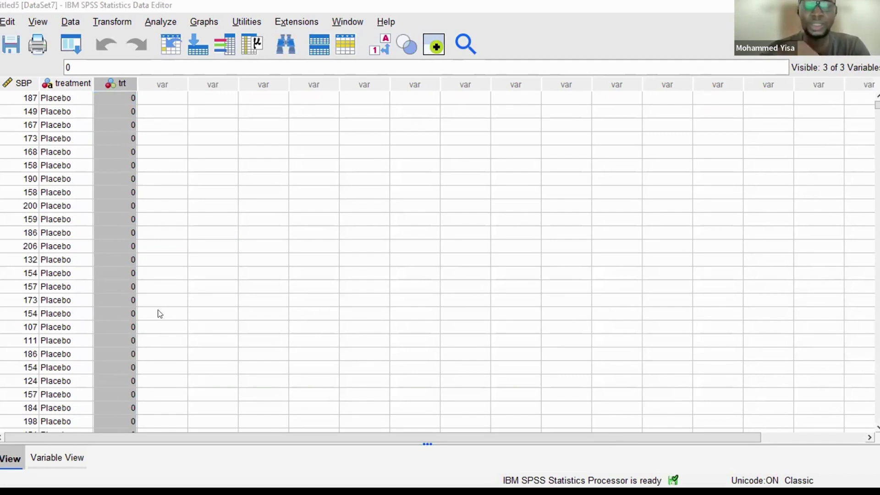
# Step: Return to the output viewer and review the one-way results from the Multiple Comparisons table back to the Tests of Homogeneity of Variances
pyautogui.hotkey('alt', 'Tab')
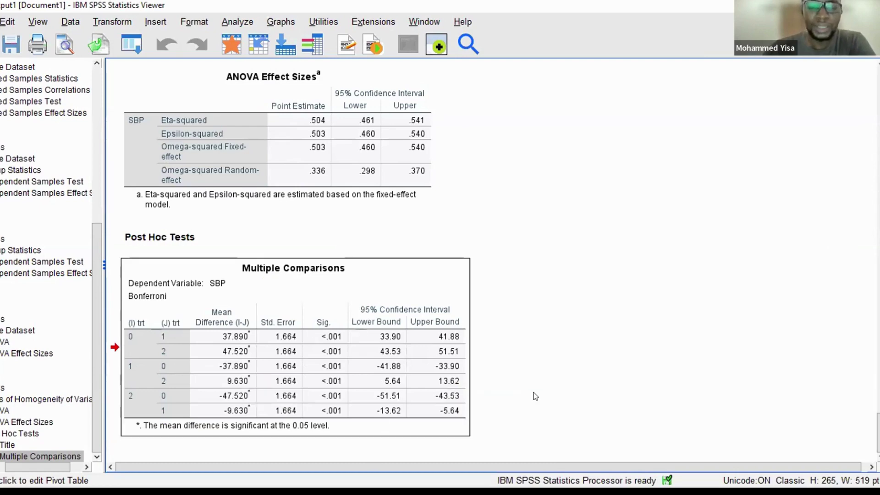
pyautogui.scroll(3, 536, 396)
pyautogui.scroll(-3, 317, 210)
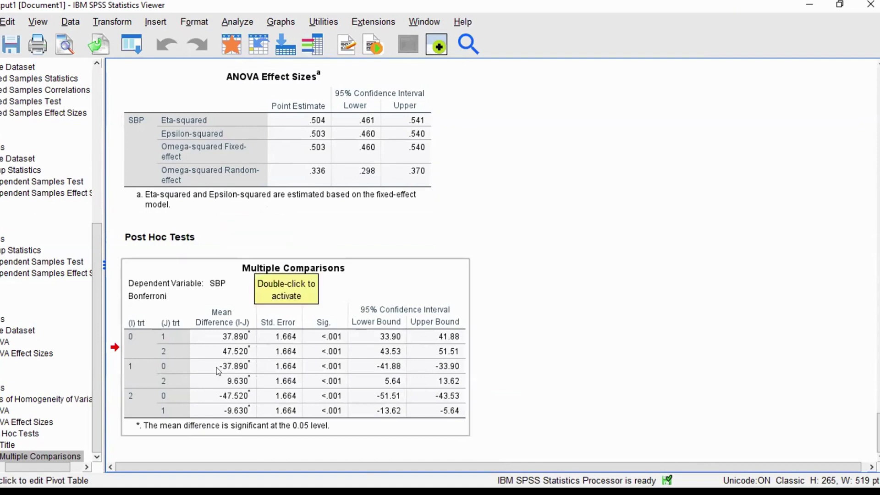
pyautogui.scroll(3, 218, 371)
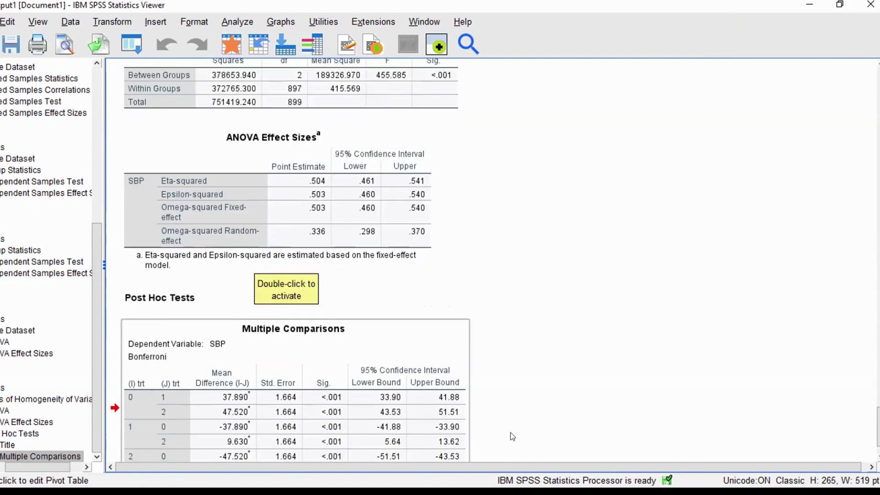
pyautogui.scroll(3, 512, 436)
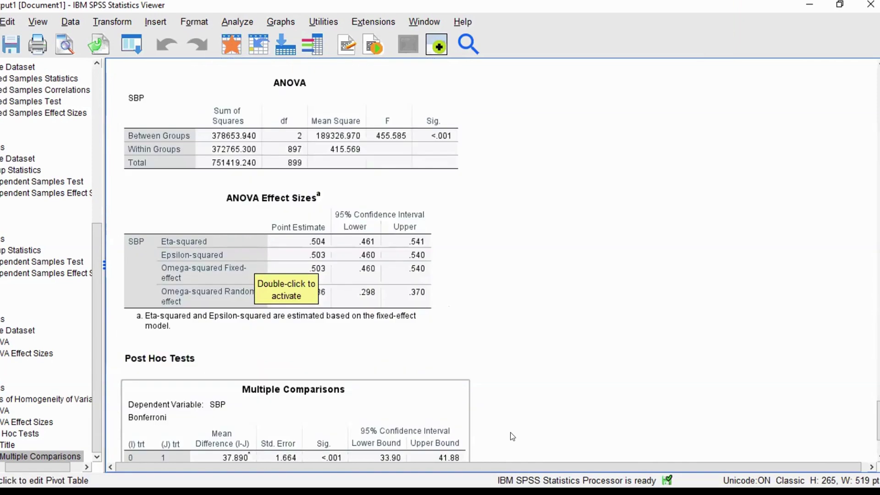
pyautogui.scroll(6, 513, 437)
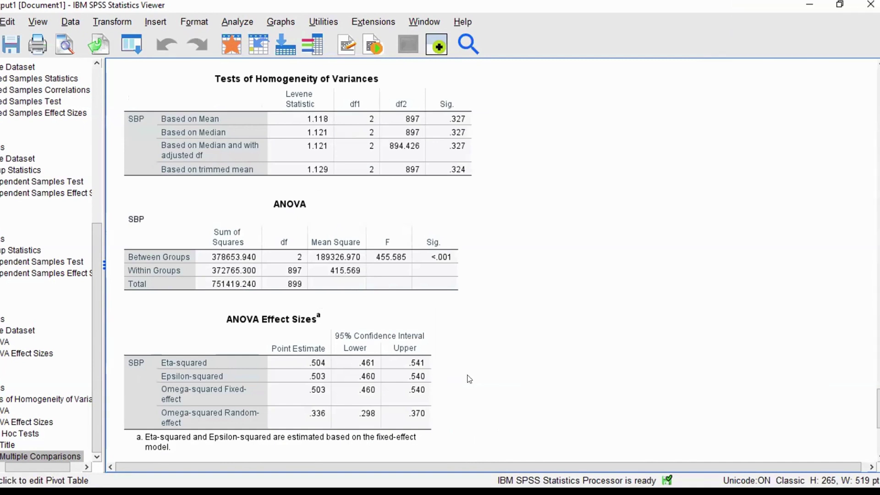
# Step: Examine the ANOVA Effect Sizes table and the confidence interval bounds in the Bonferroni Multiple Comparisons table
pyautogui.scroll(-3, 424, 299)
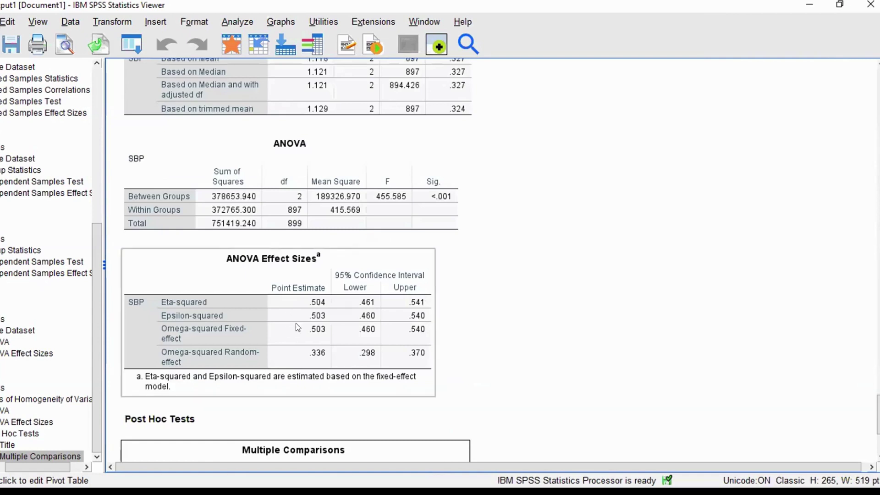
pyautogui.click(231, 262)
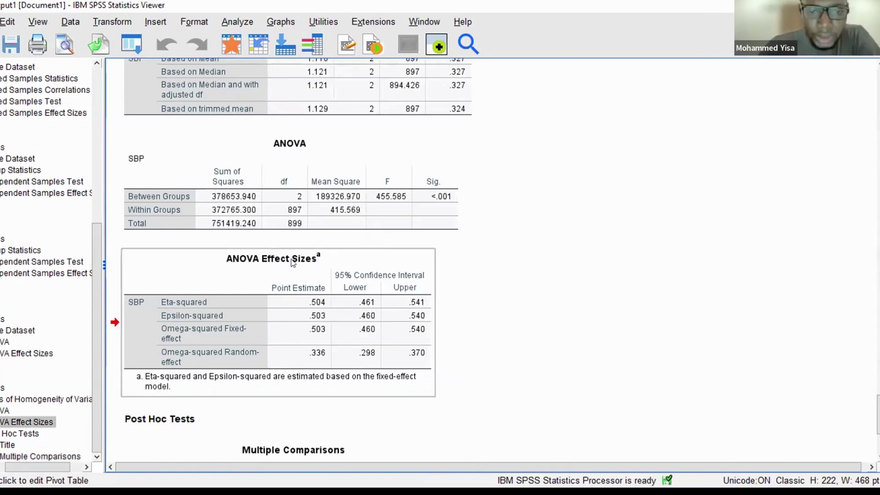
pyautogui.click(357, 246)
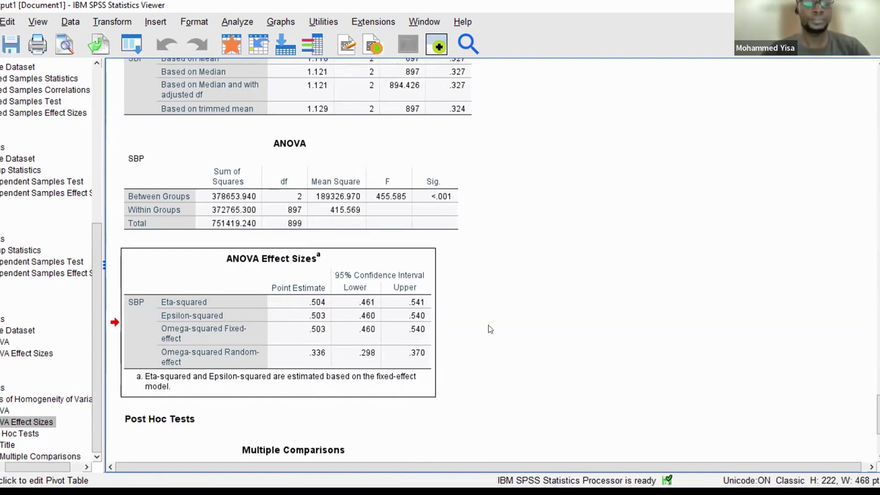
pyautogui.scroll(-4, 440, 344)
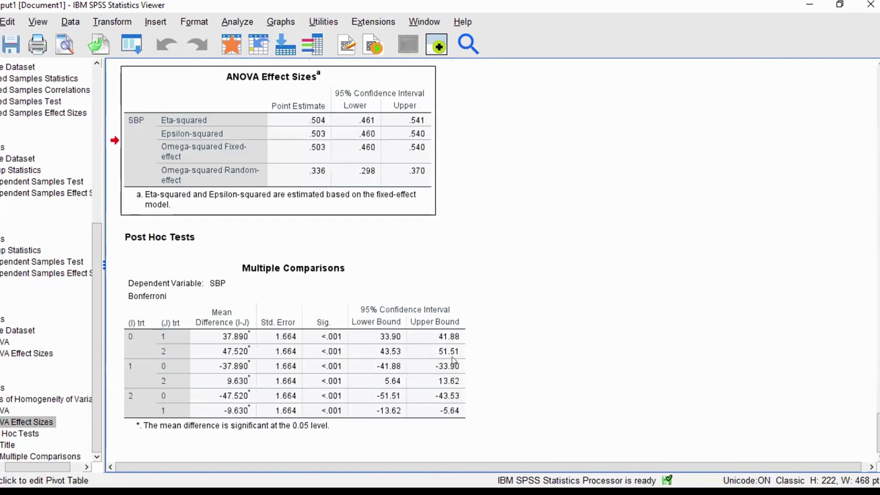
pyautogui.click(452, 357)
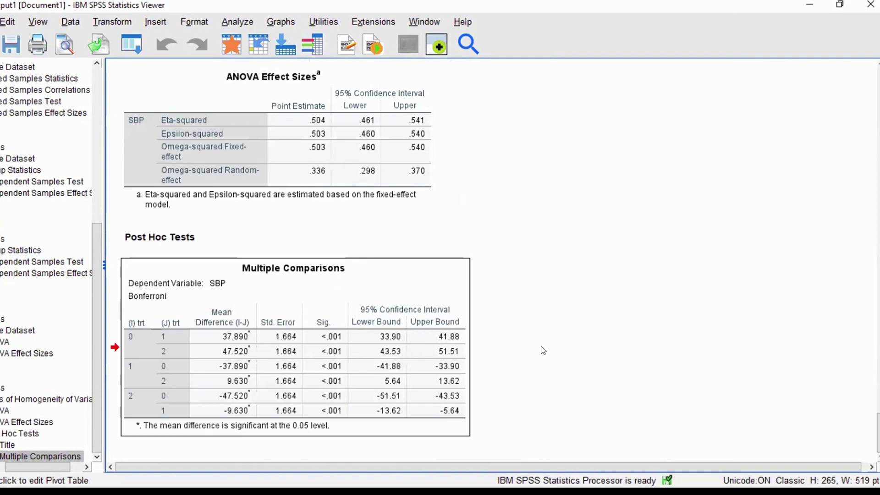
# Step: Review the Tests of Homogeneity of Variances for SBP and select the ANOVA table below it
pyautogui.scroll(1, 544, 350)
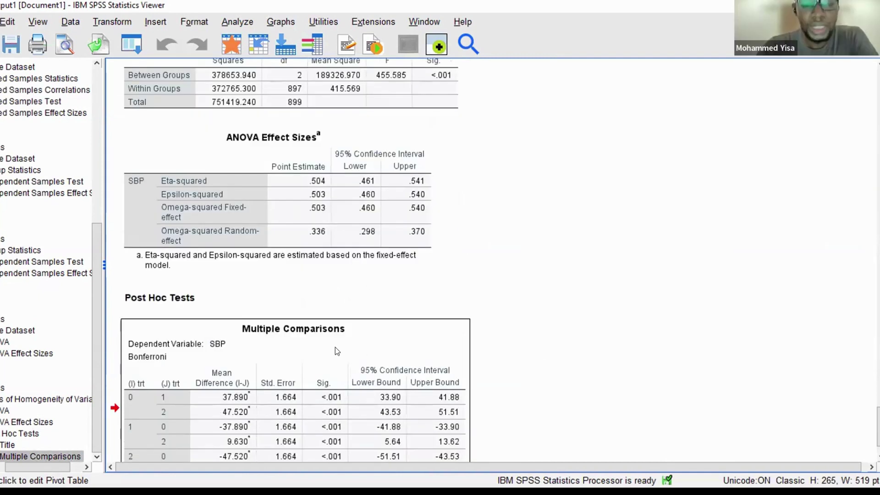
pyautogui.scroll(4, 361, 325)
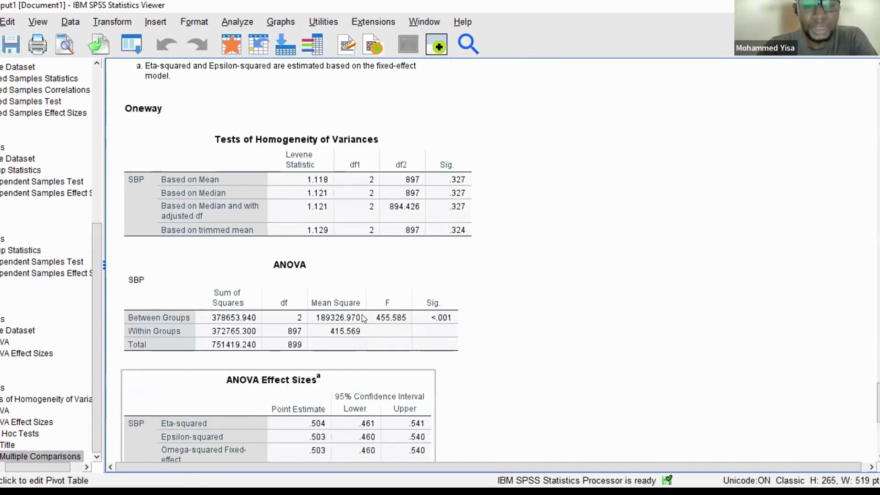
pyautogui.scroll(1, 240, 365)
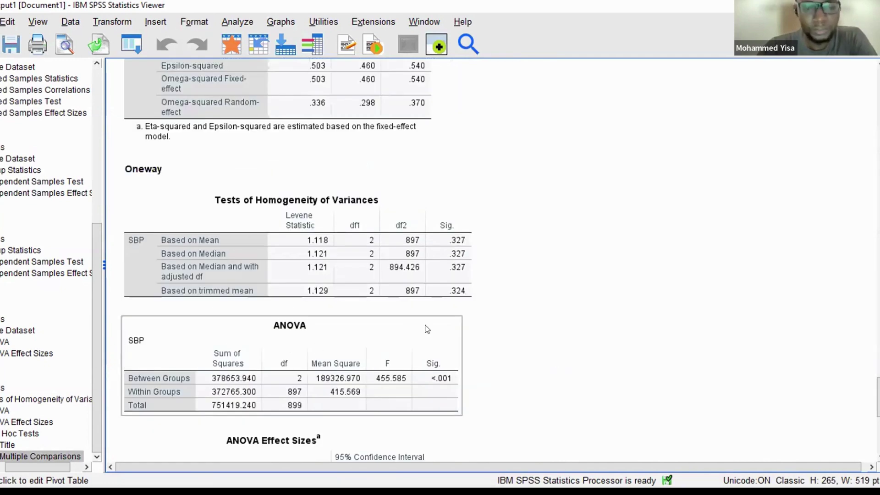
pyautogui.click(335, 360)
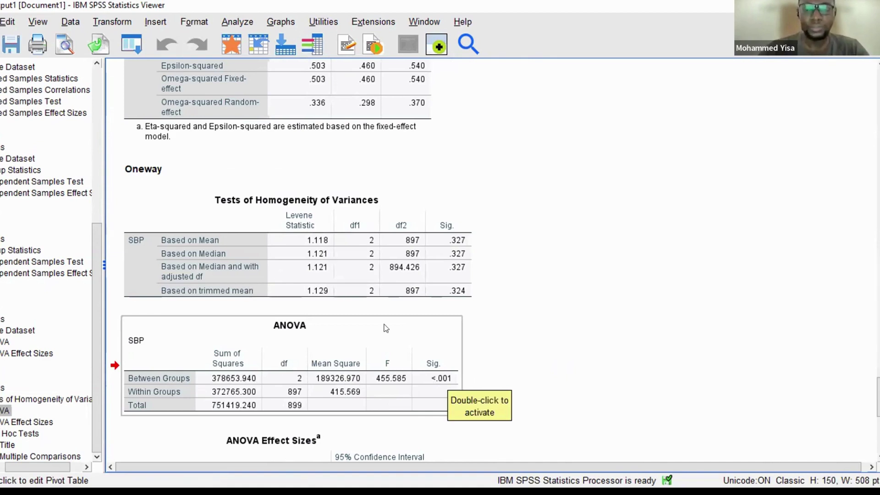
# Step: Check the significance values in the Multiple Comparisons table and go back to the Levene test results for SBP
pyautogui.scroll(-8, 387, 328)
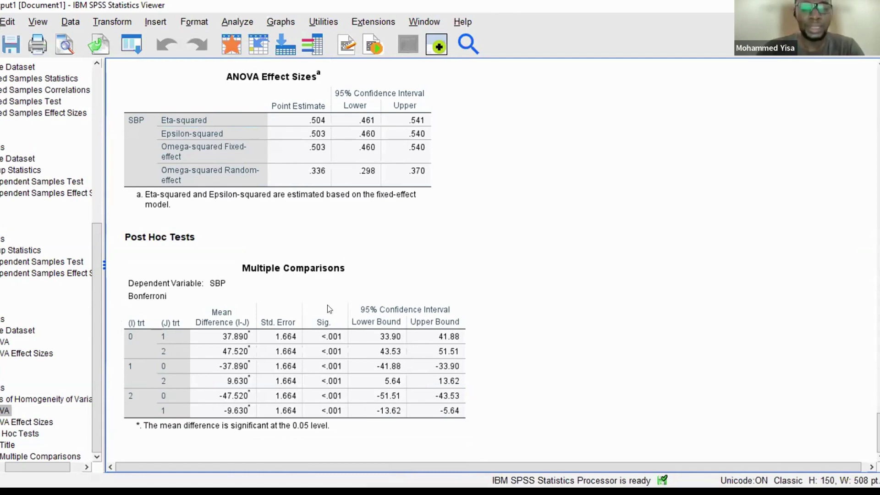
pyautogui.click(346, 408)
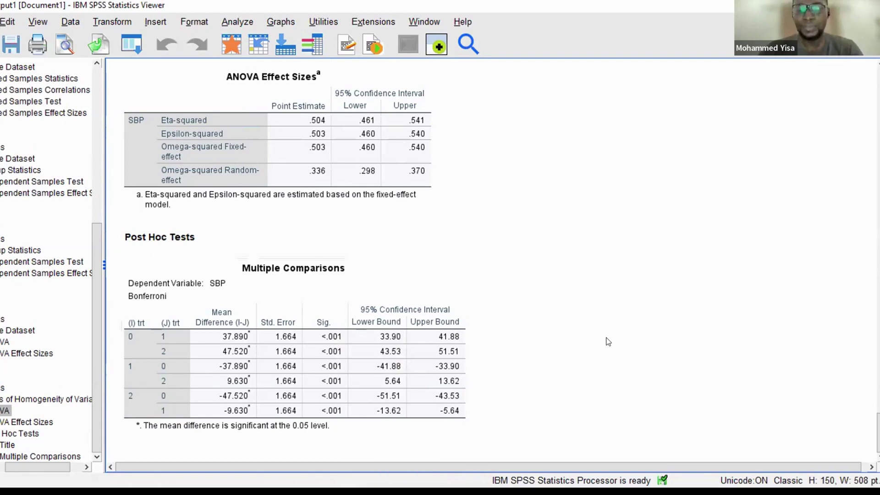
pyautogui.scroll(5, 608, 341)
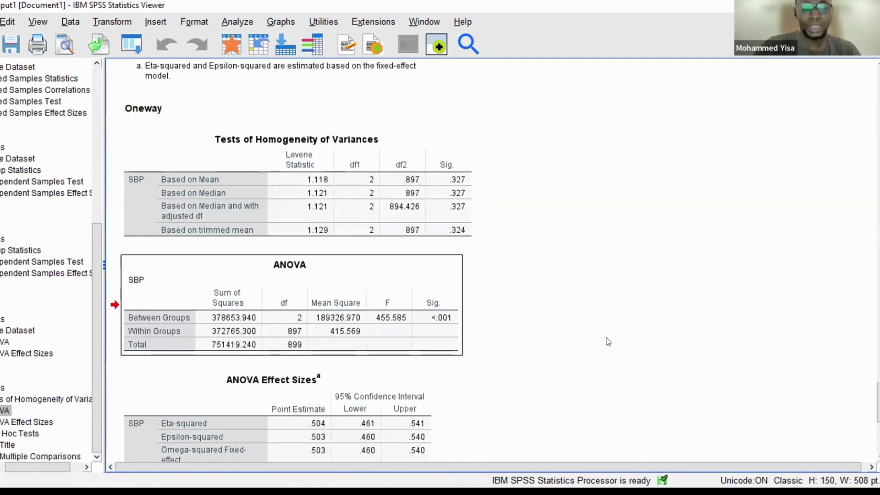
pyautogui.scroll(3, 608, 342)
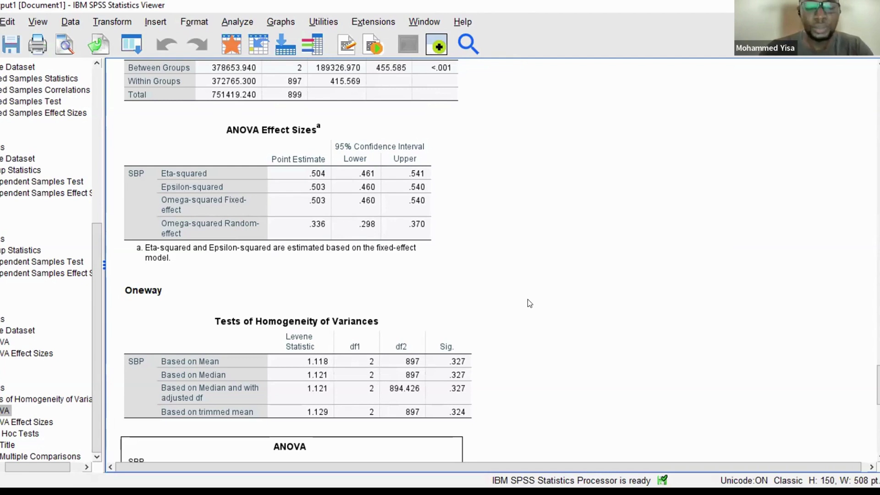
# Step: Look back through the first Oneway output and the data import log, and return to the Multiple Comparisons table
pyautogui.press('Up')
pyautogui.click(631, 364)
pyautogui.scroll(5, 632, 364)
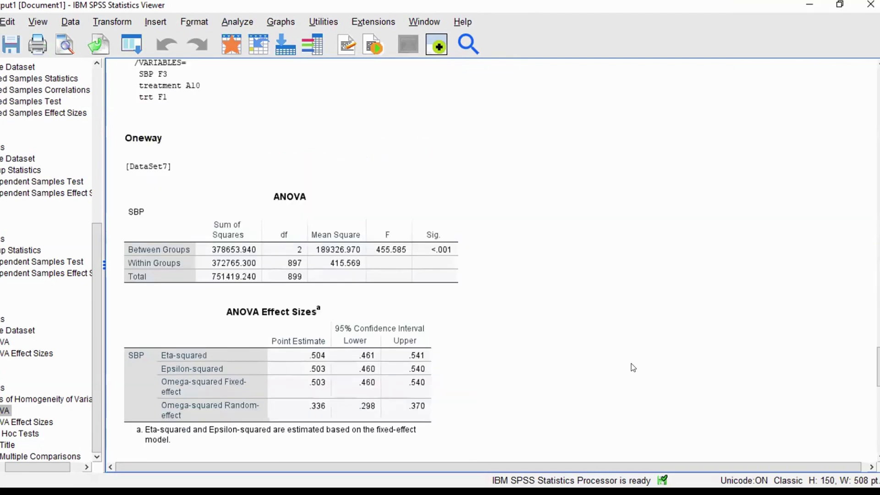
pyautogui.scroll(8, 633, 367)
pyautogui.scroll(-5, 633, 366)
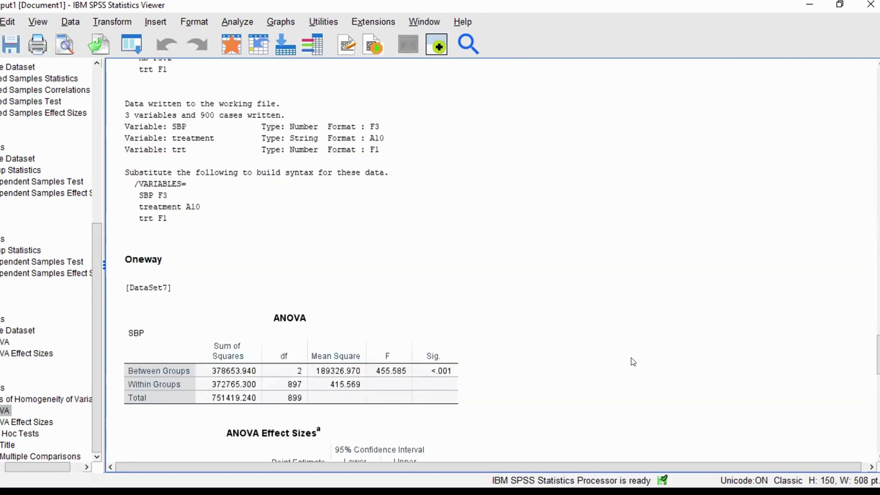
pyautogui.scroll(-10, 633, 362)
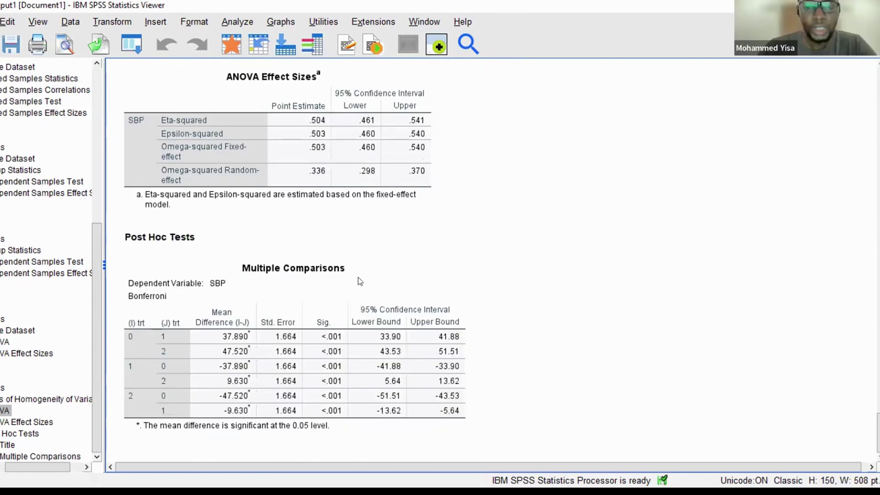
pyautogui.click(407, 405)
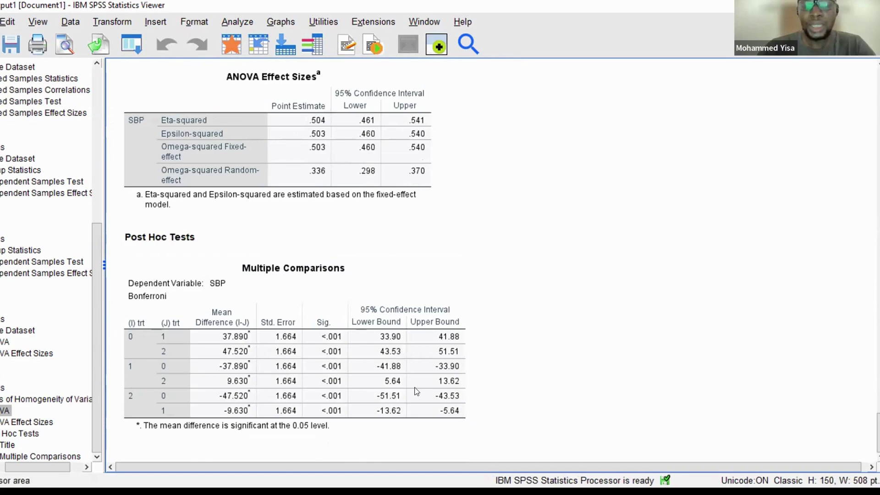
pyautogui.click(631, 308)
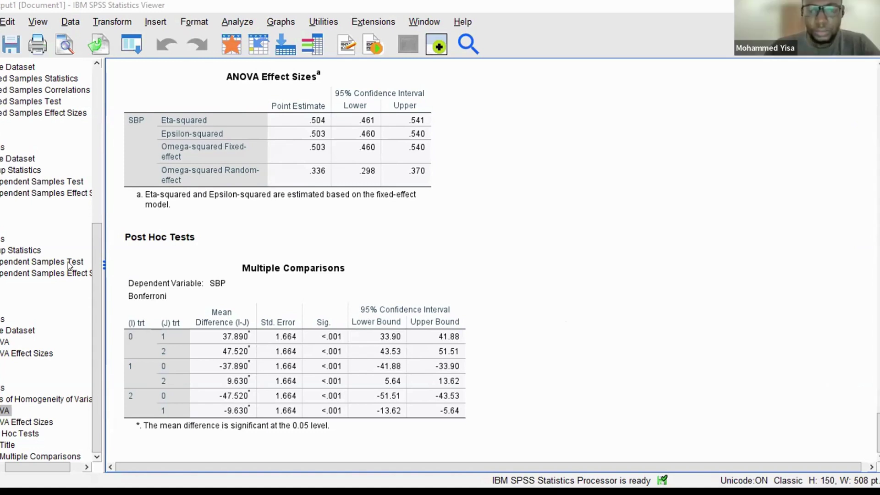
pyautogui.hotkey('alt', 'Tab')
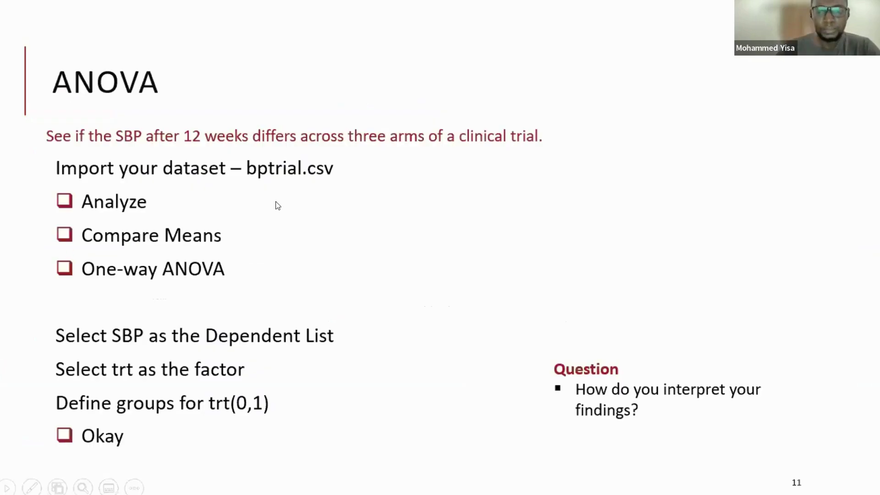
pyautogui.click(277, 205)
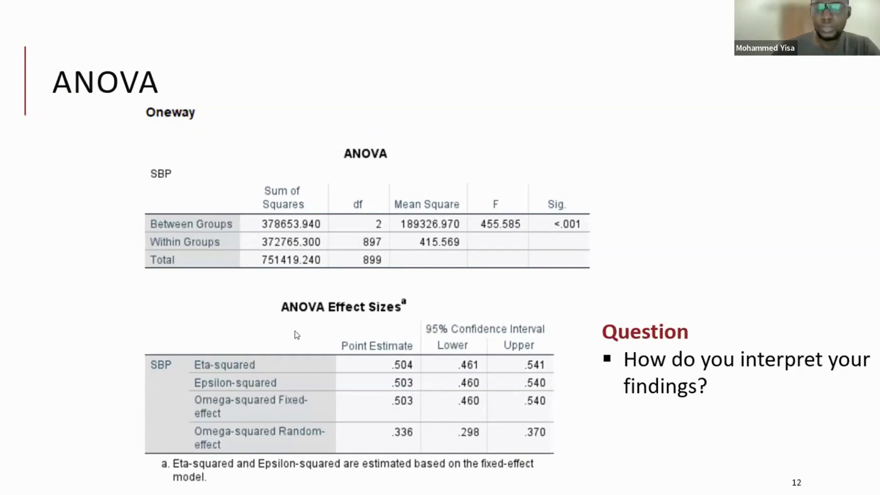
pyautogui.click(131, 302)
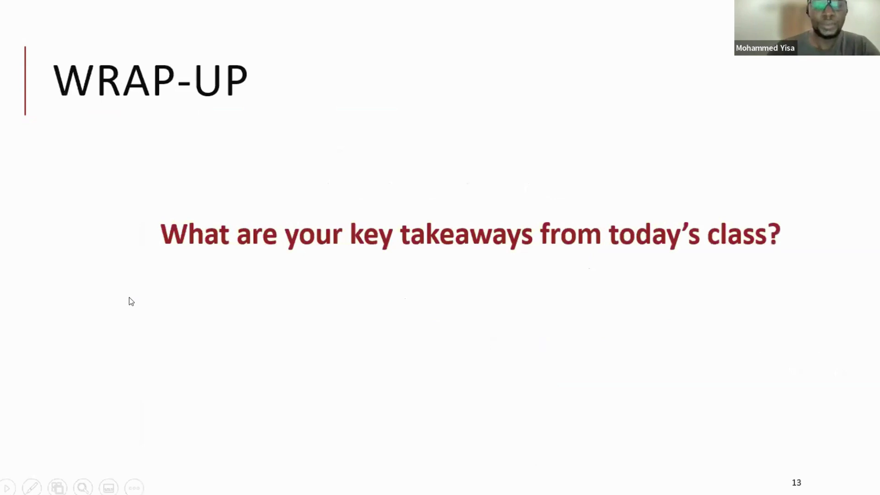